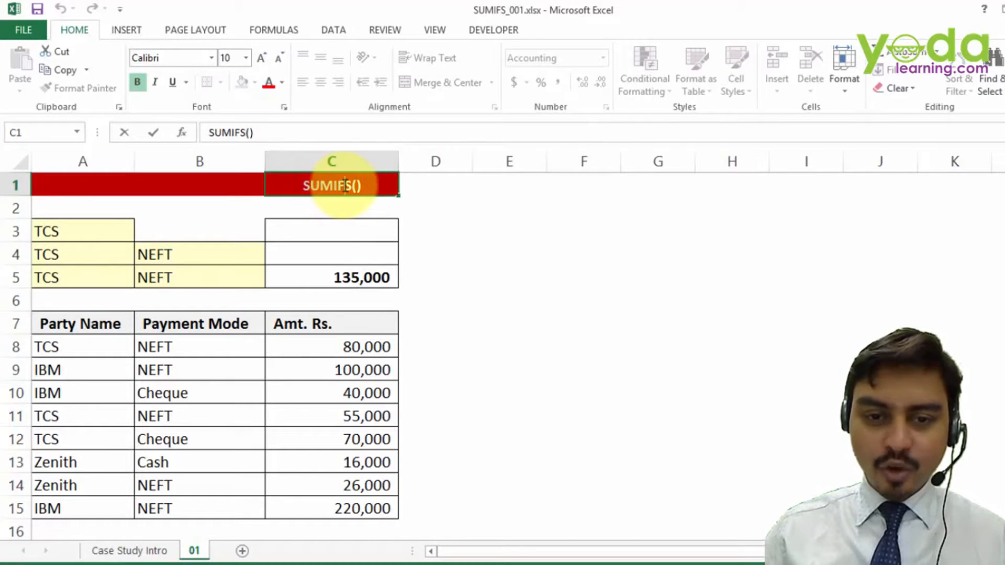
# Examine the SUMIFS heading and the party name, amount and payment mode columns of the table in A7:C15.
pyautogui.click(346, 186)
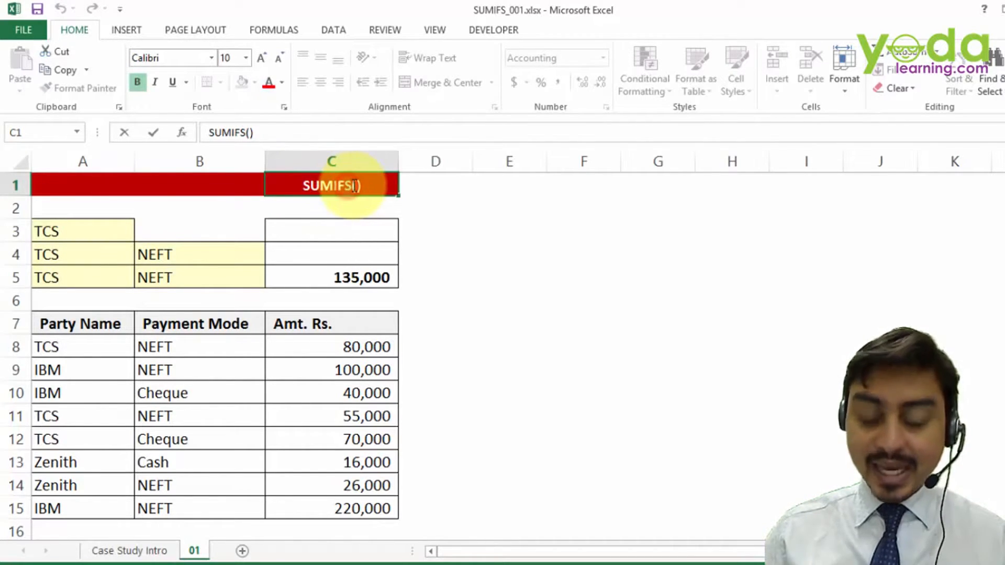
pyautogui.click(495, 204)
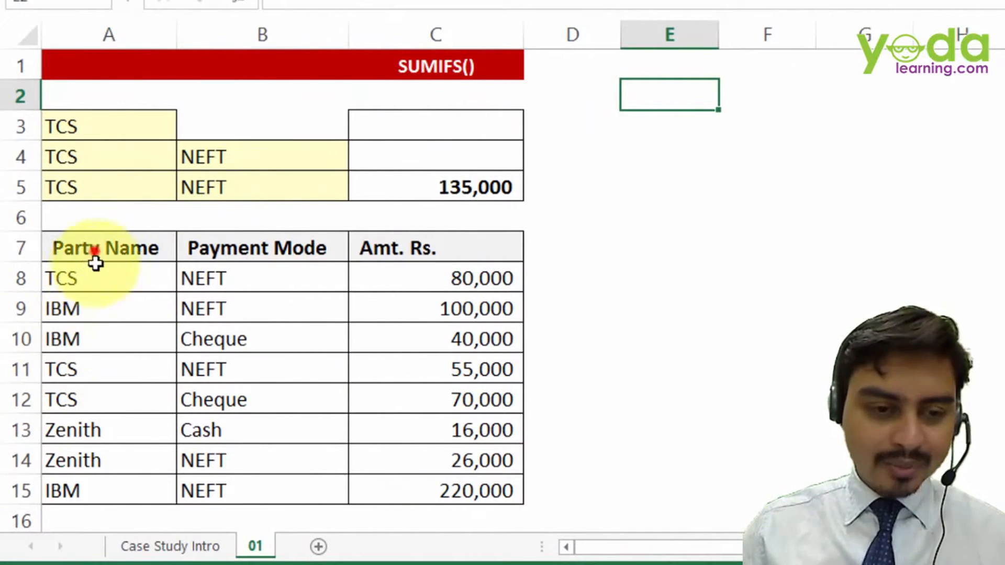
pyautogui.moveTo(94, 254); pyautogui.dragTo(112, 486)
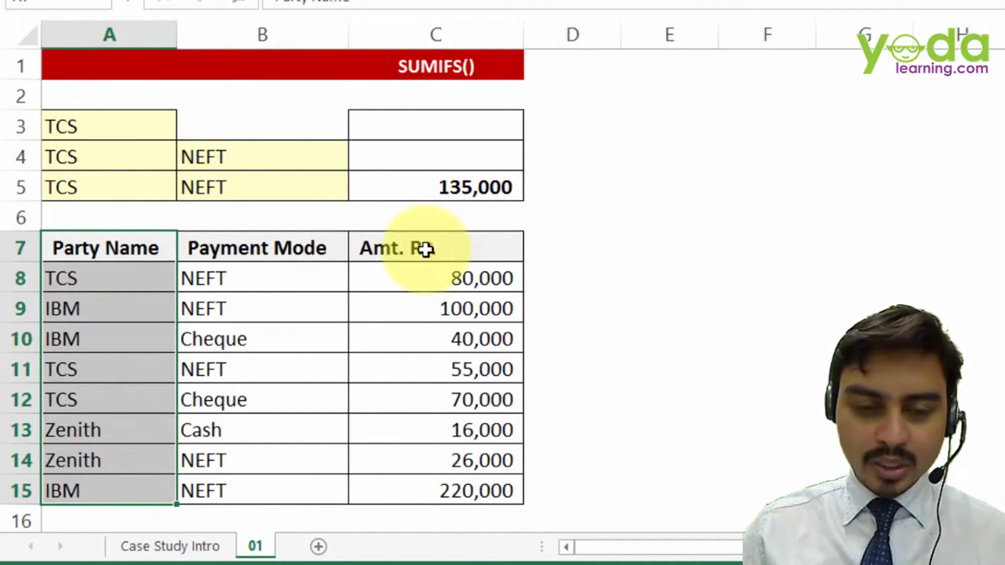
pyautogui.moveTo(424, 251); pyautogui.dragTo(409, 492)
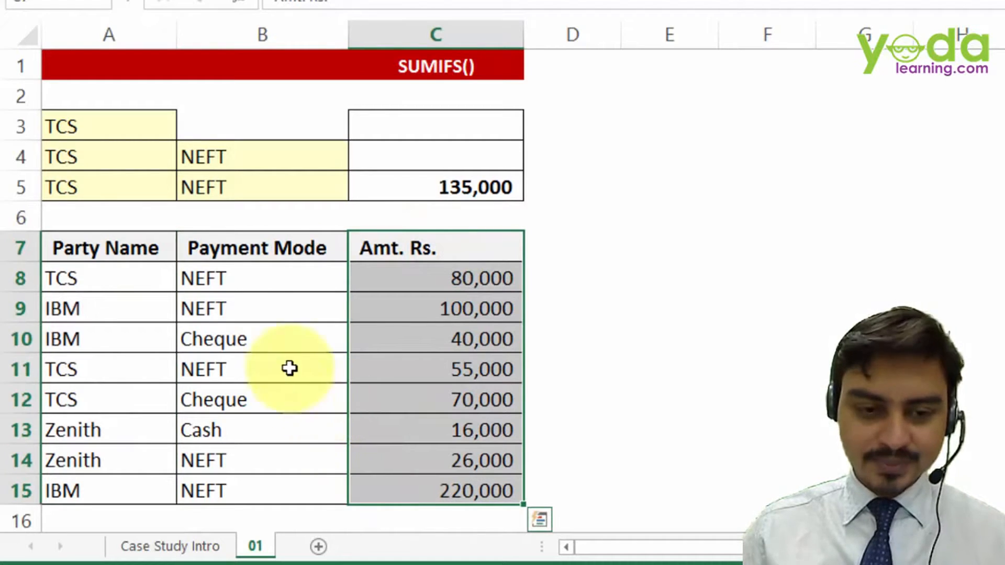
pyautogui.click(216, 279)
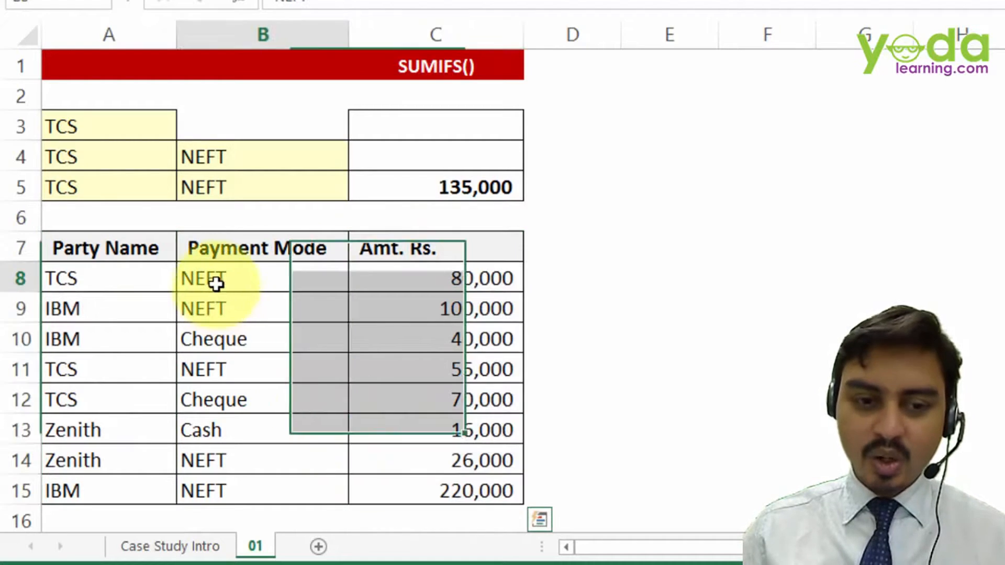
pyautogui.click(256, 337)
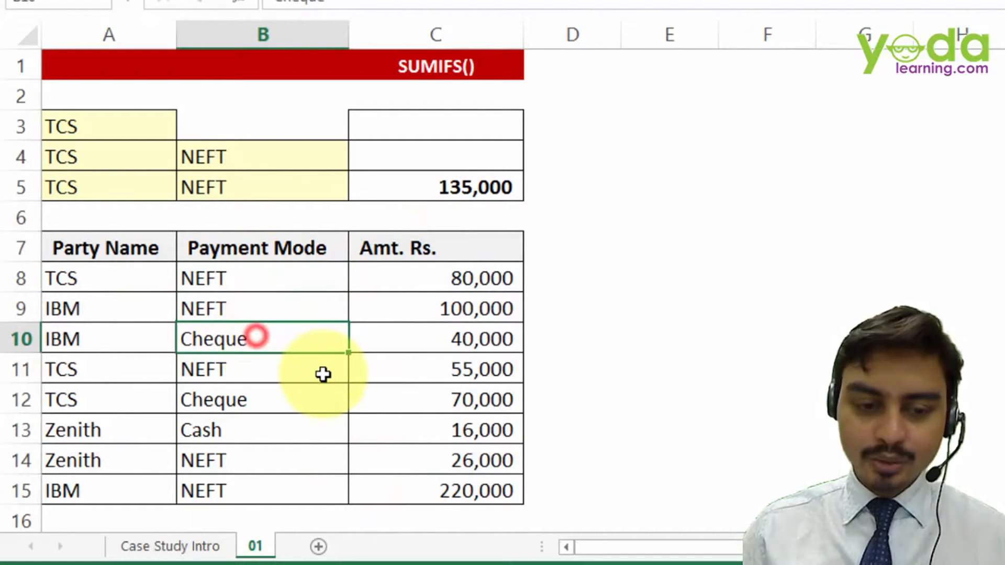
pyautogui.click(247, 421)
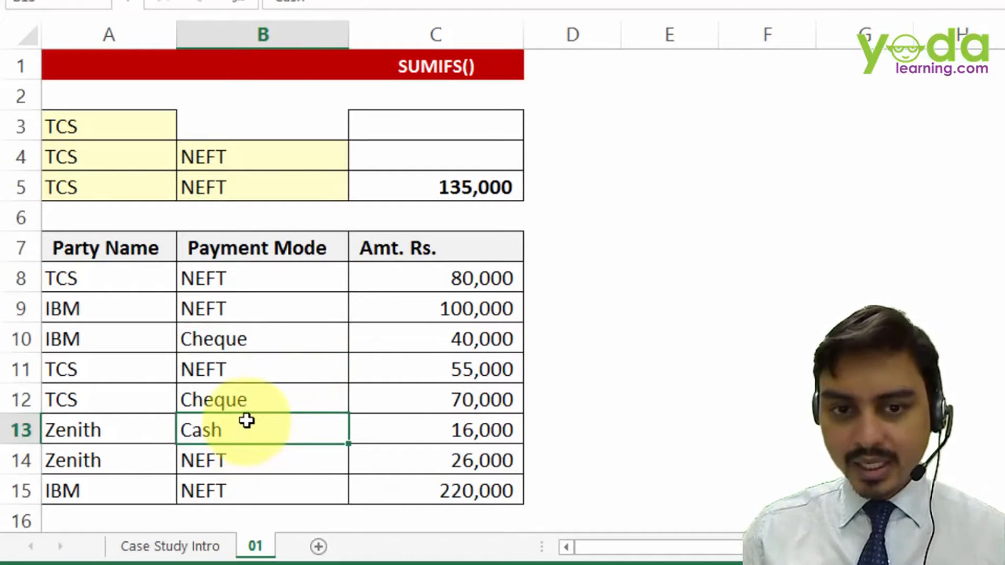
# Fill the TCS criterion in A3 with bright yellow and bold the matching TCS records in rows 8, 11 and 12.
pyautogui.click(144, 126)
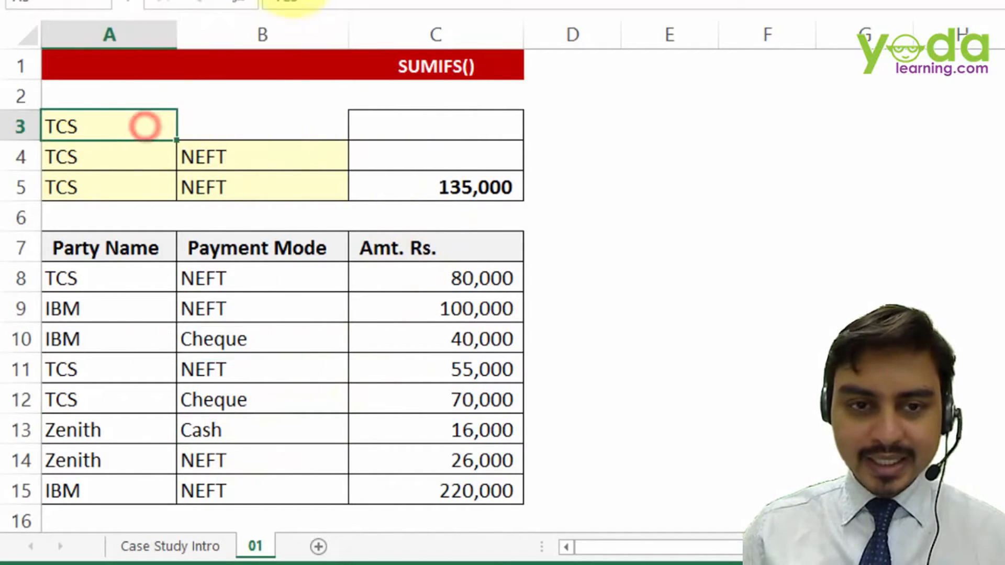
pyautogui.click(294, 0)
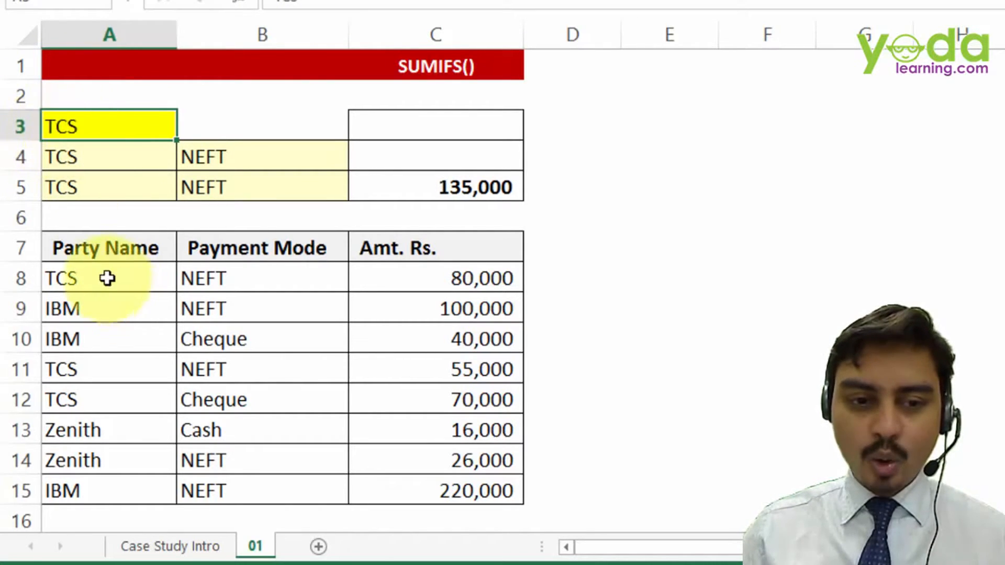
pyautogui.moveTo(108, 278); pyautogui.dragTo(453, 282)
pyautogui.hotkey('ctrl', 'b')
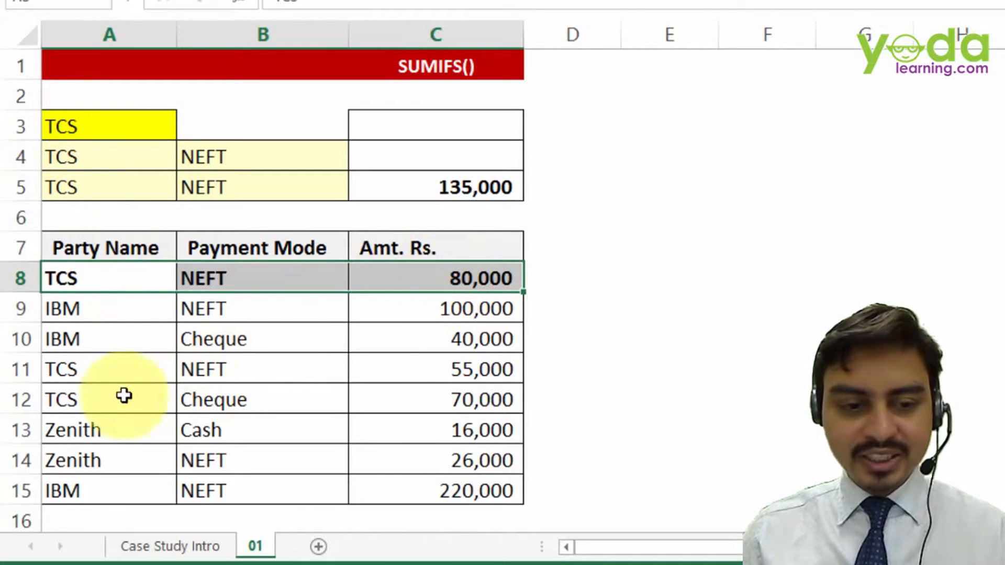
pyautogui.moveTo(112, 375); pyautogui.dragTo(477, 386)
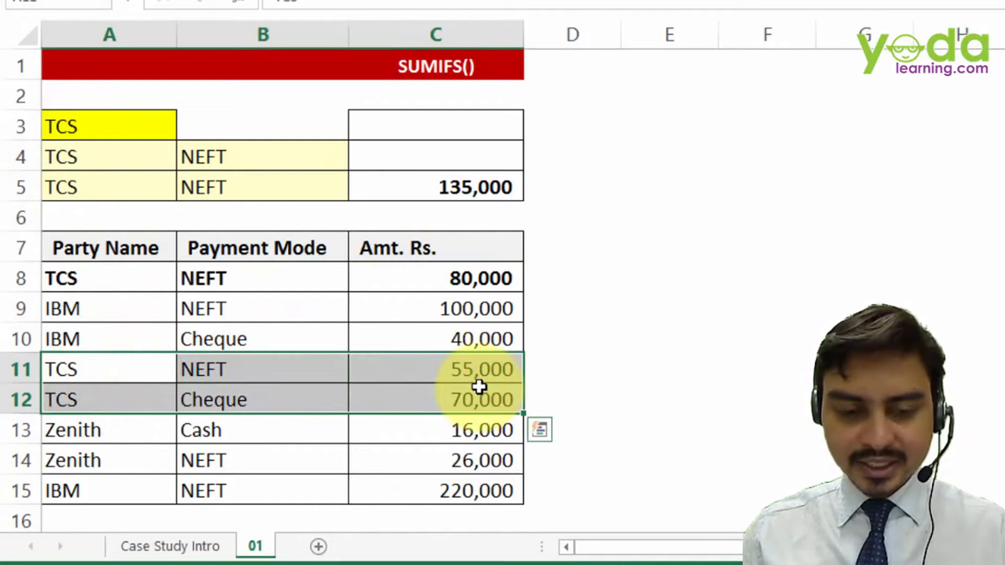
pyautogui.hotkey('ctrl', 'b')
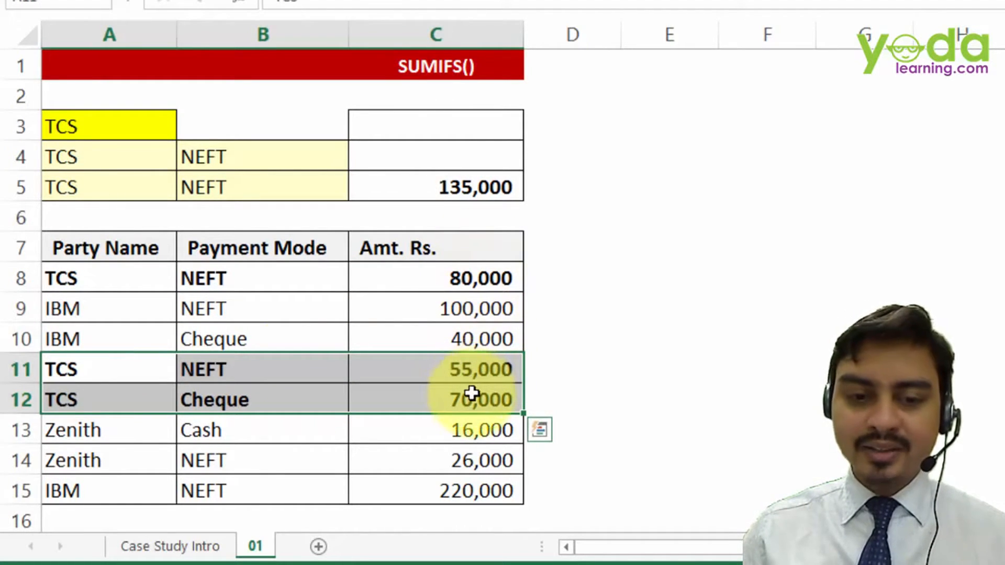
pyautogui.click(479, 278)
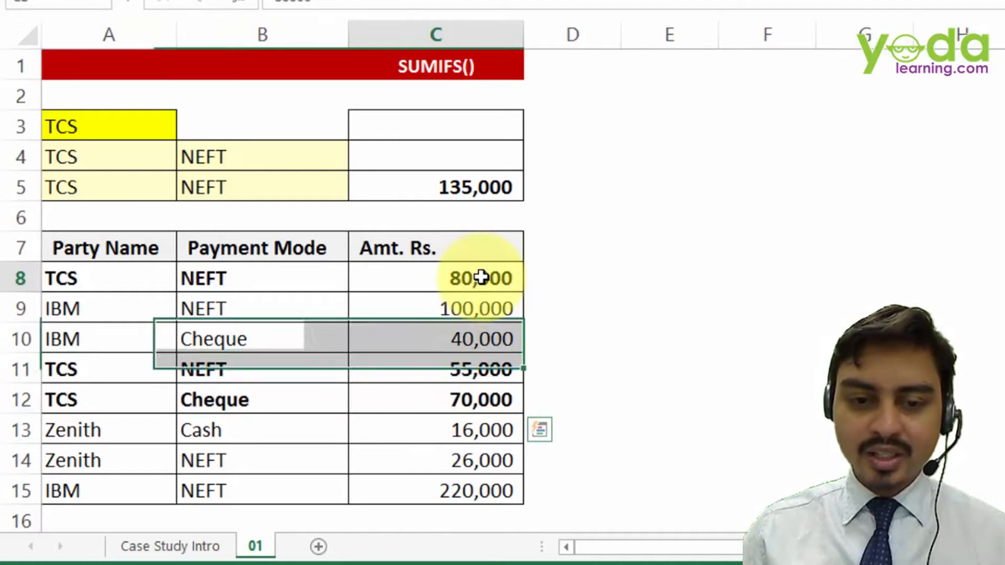
pyautogui.click(473, 372)
pyautogui.click(477, 401)
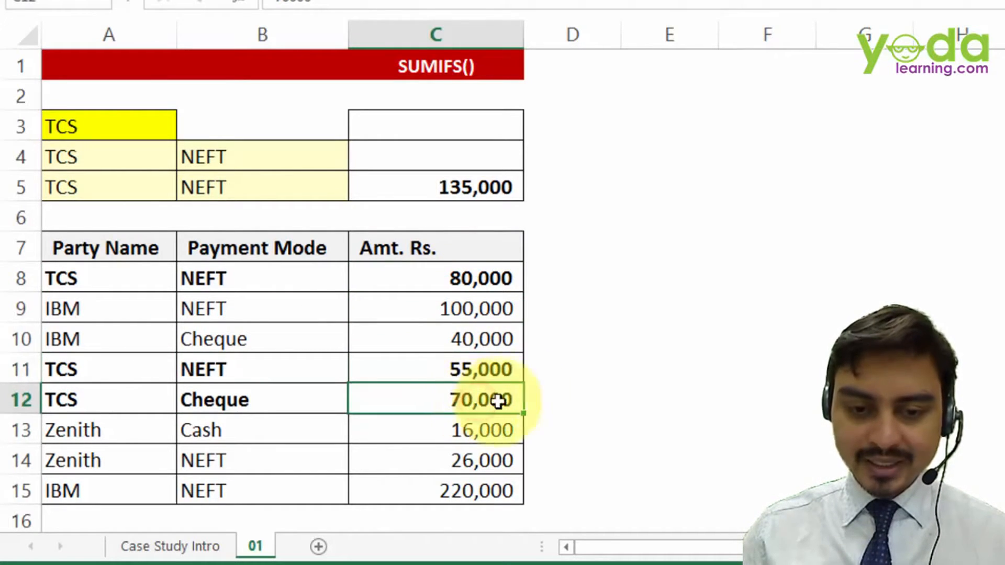
pyautogui.click(449, 115)
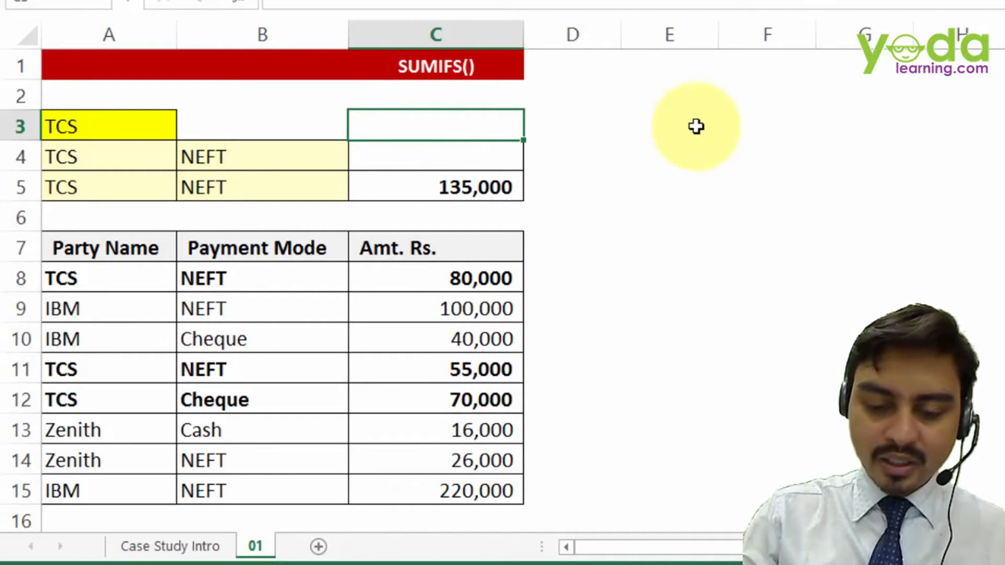
pyautogui.write('=sumifs')
pyautogui.press('Tab')
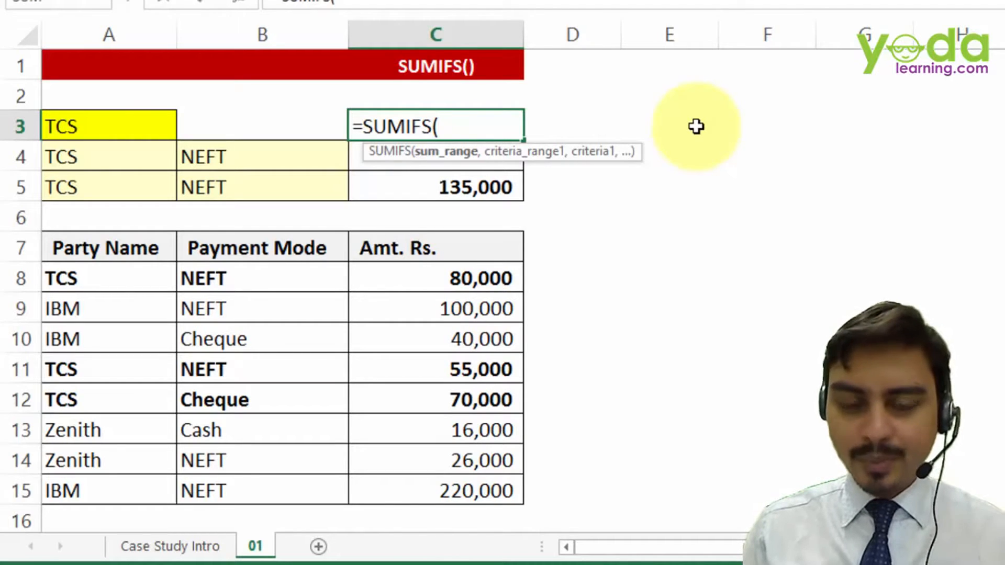
pyautogui.press('BackSpace')
pyautogui.press('BackSpace')
pyautogui.press('BackSpace')
pyautogui.press('BackSpace')
pyautogui.press('BackSpace')
pyautogui.press('BackSpace')
pyautogui.press('BackSpace')
# Look up the A3 party's amount in C3 with VLOOKUP, using the absolute range $A$7:$C$15, column 3 and exact match.
pyautogui.write('vl')
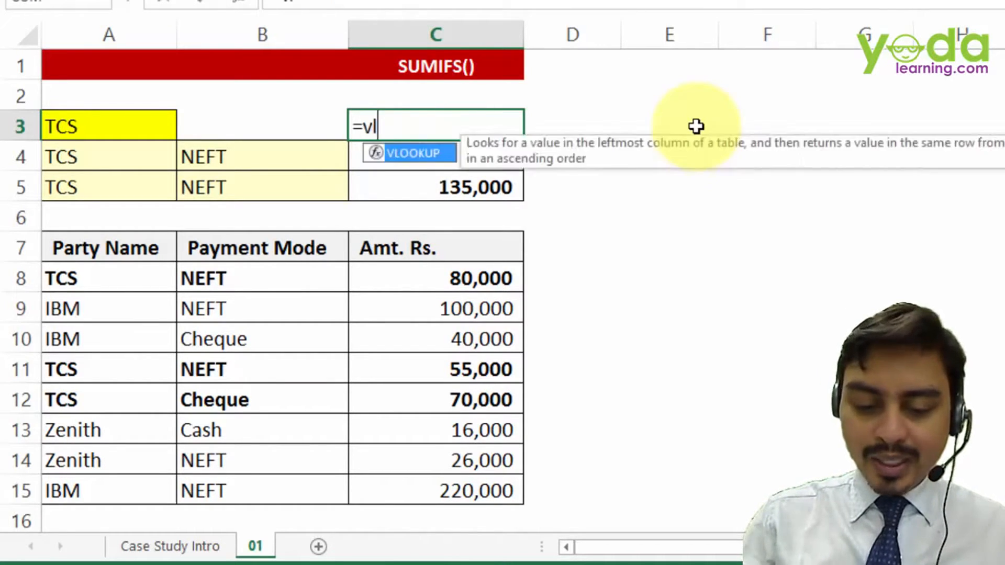
pyautogui.press('Tab')
pyautogui.click(113, 126)
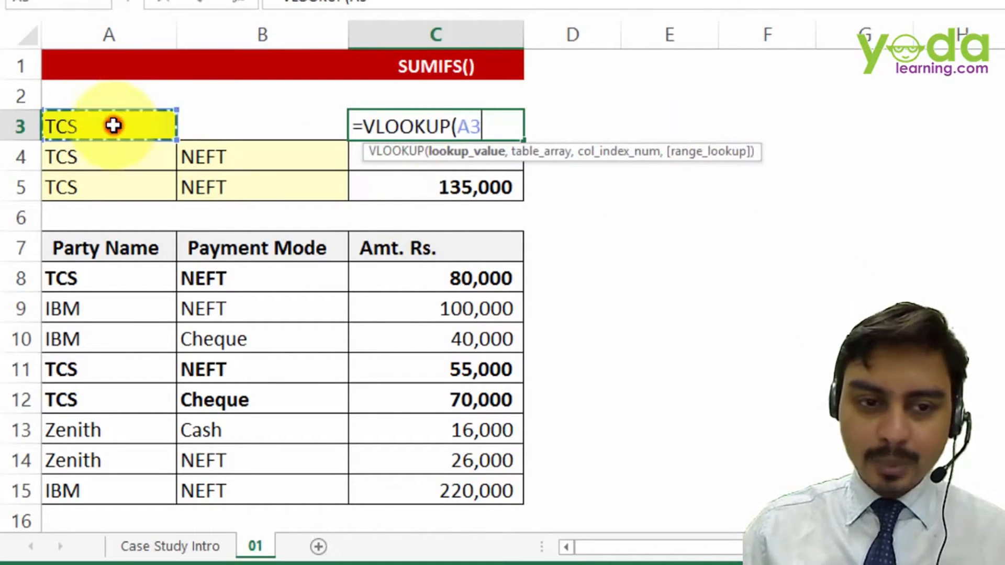
pyautogui.write(',')
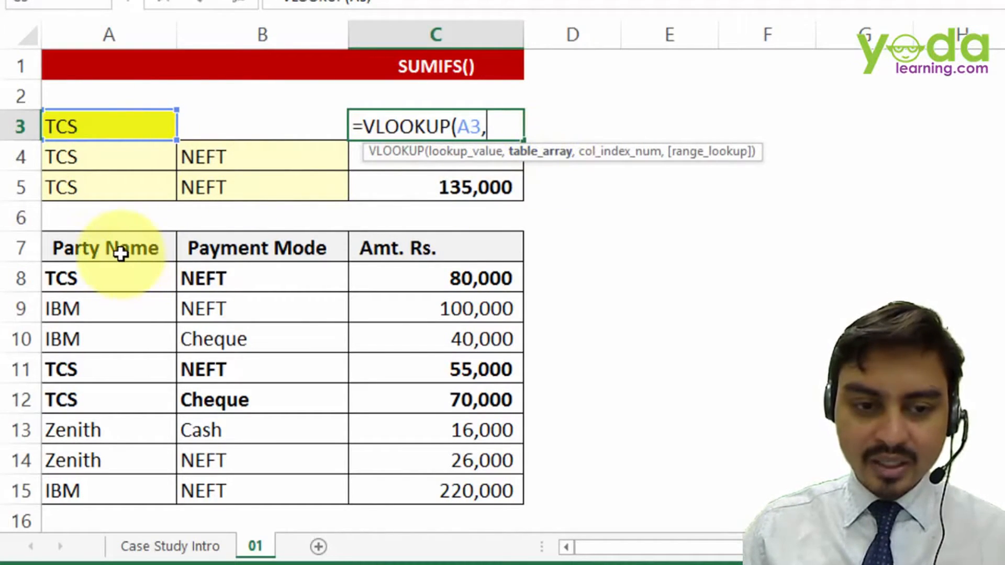
pyautogui.moveTo(122, 249); pyautogui.dragTo(409, 487)
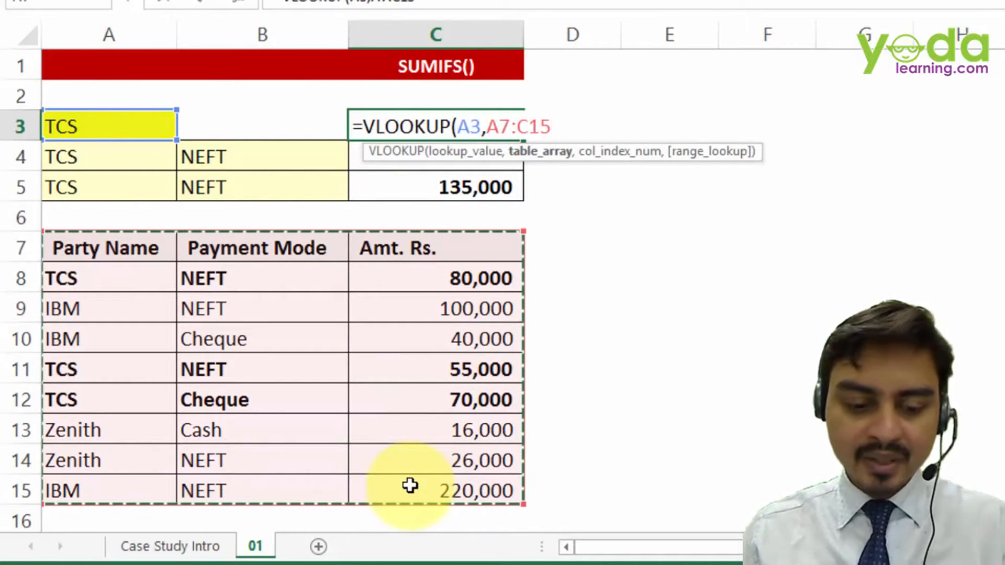
pyautogui.press('F4')
pyautogui.write(',')
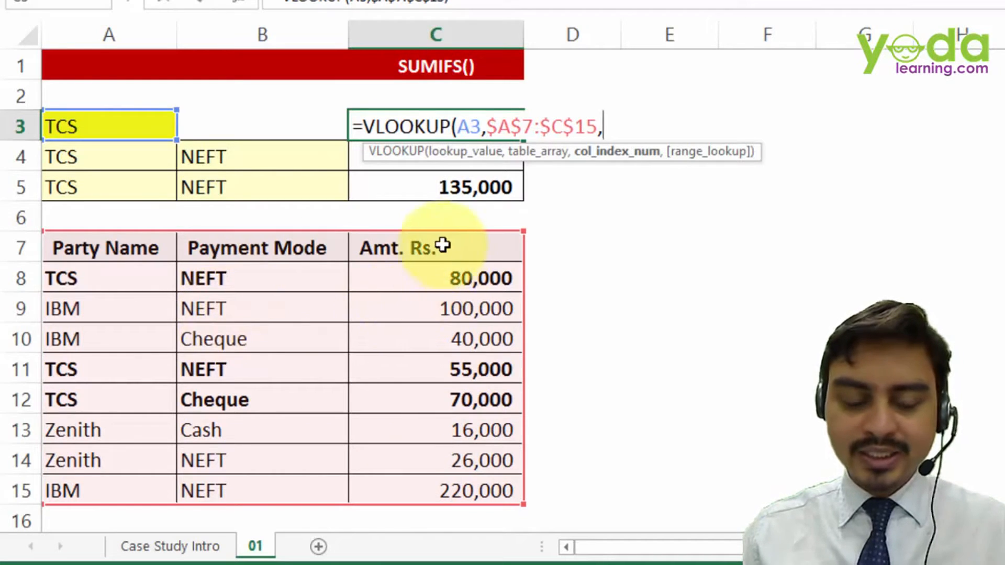
pyautogui.write('3')
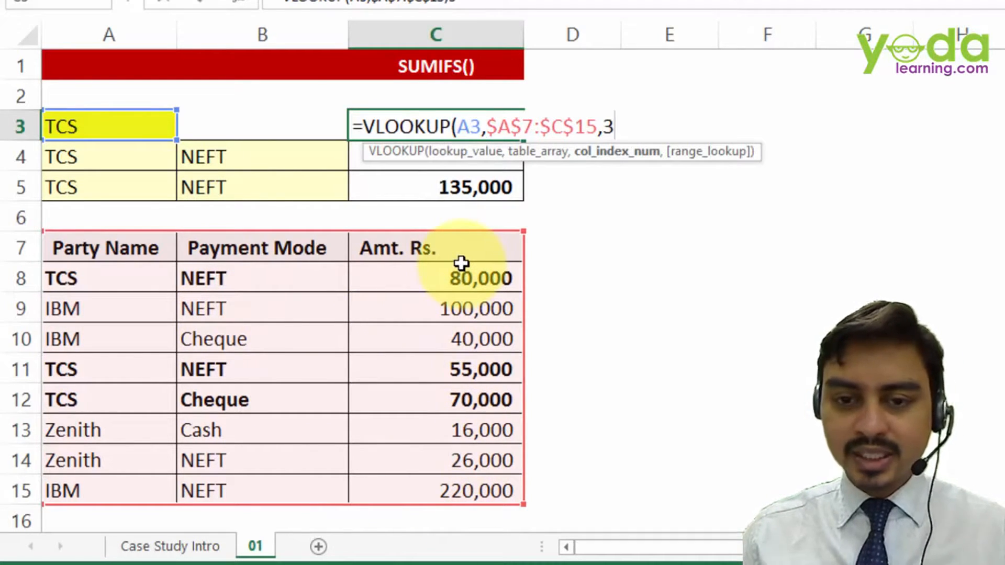
pyautogui.write(',')
pyautogui.press('Down')
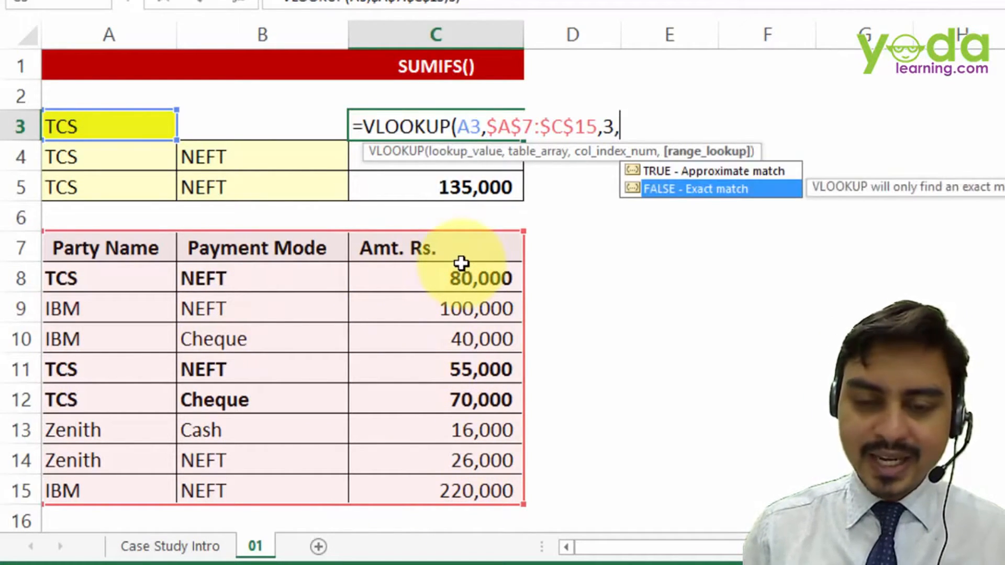
pyautogui.press('Tab')
pyautogui.write(')')
pyautogui.press('Return')
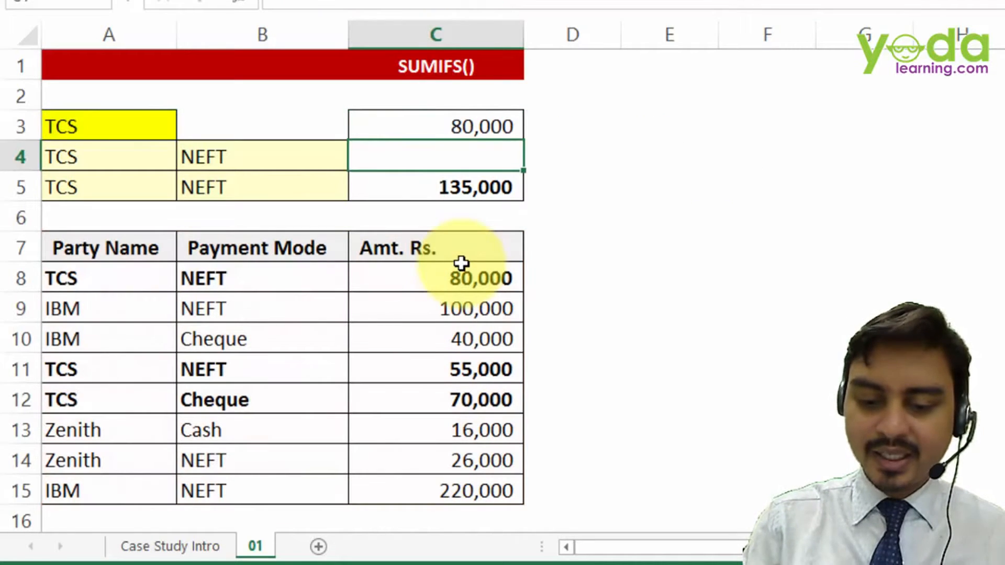
pyautogui.click(506, 272)
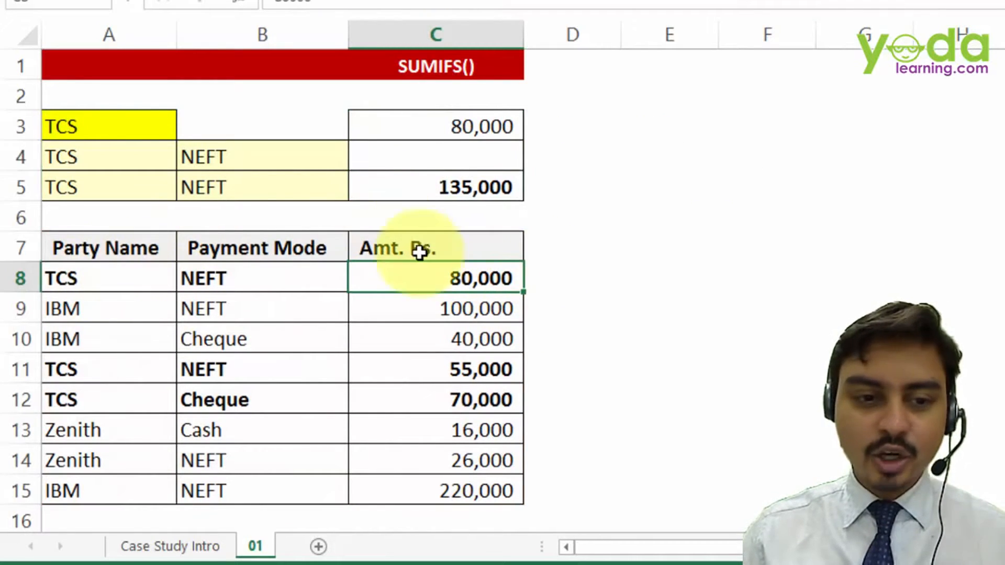
# Replace the formula in C3 with a SUMIFS function, open its Function Arguments dialog and move the dialog clear of the table.
pyautogui.click(483, 130)
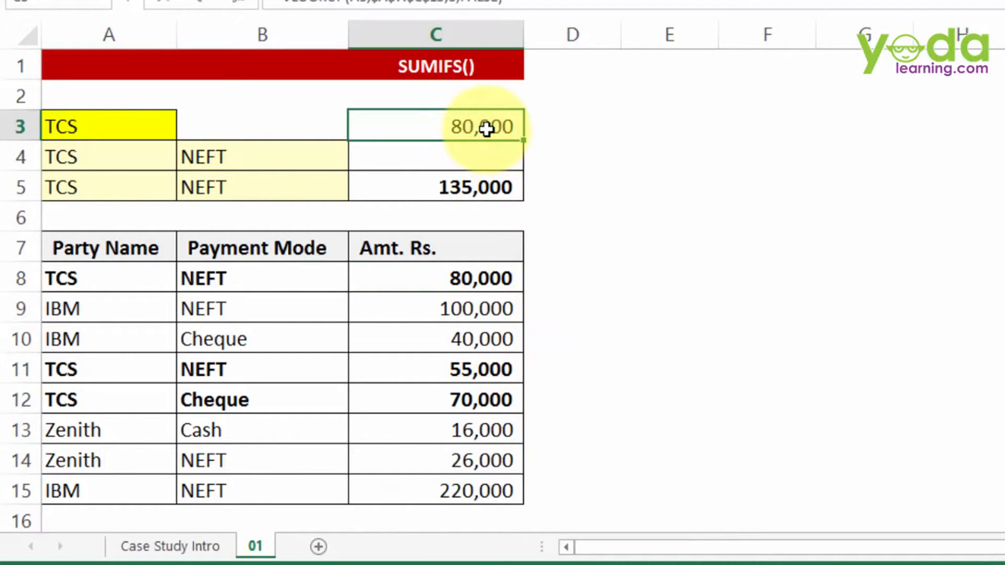
pyautogui.write('=sumi')
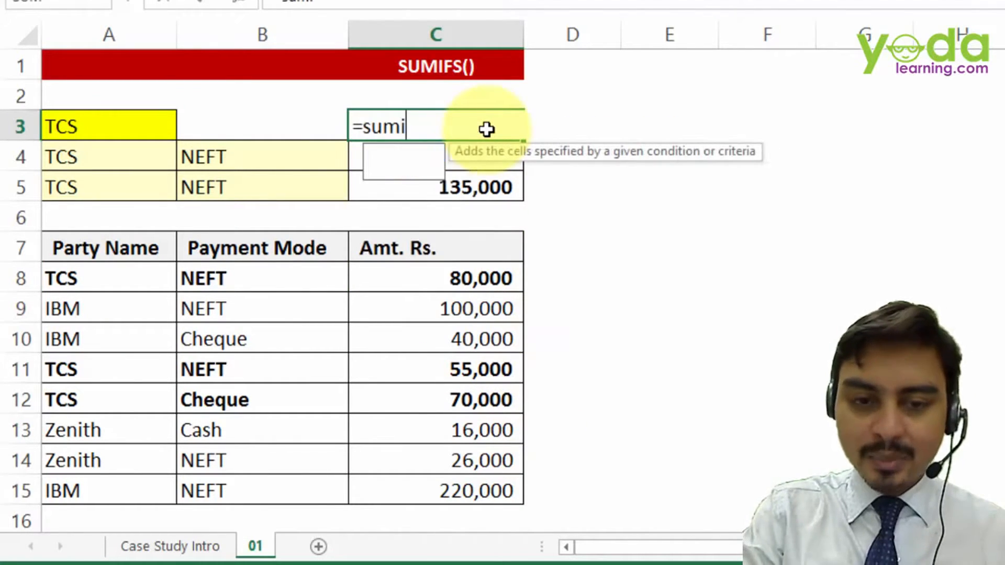
pyautogui.write('fs')
pyautogui.press('Tab')
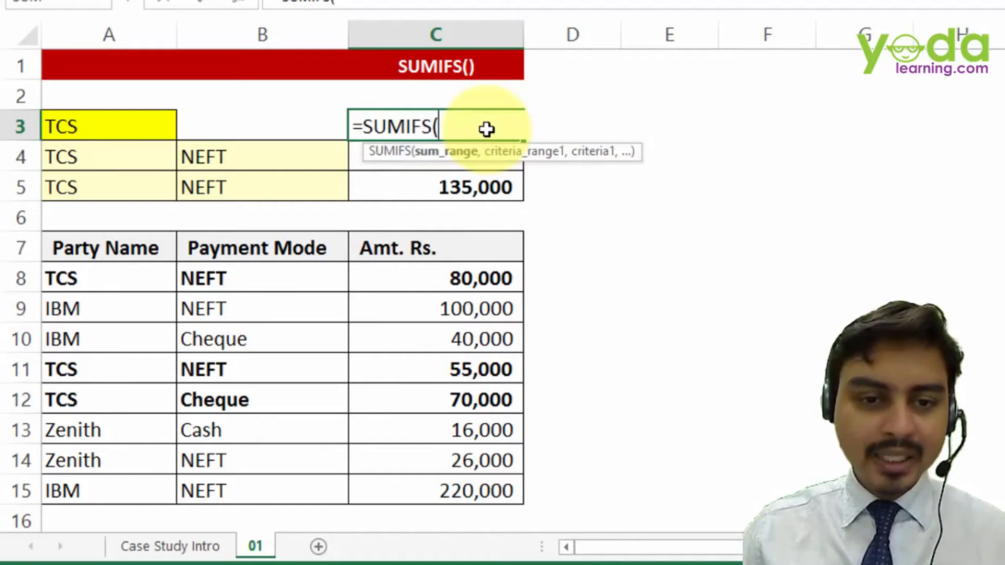
pyautogui.click(243, 2)
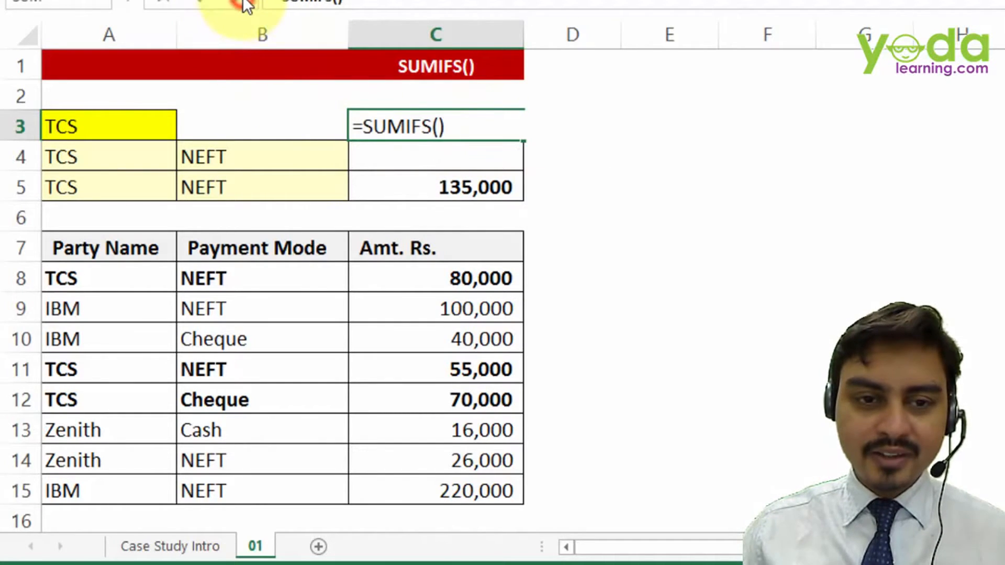
pyautogui.moveTo(596, 142); pyautogui.dragTo(692, 0)
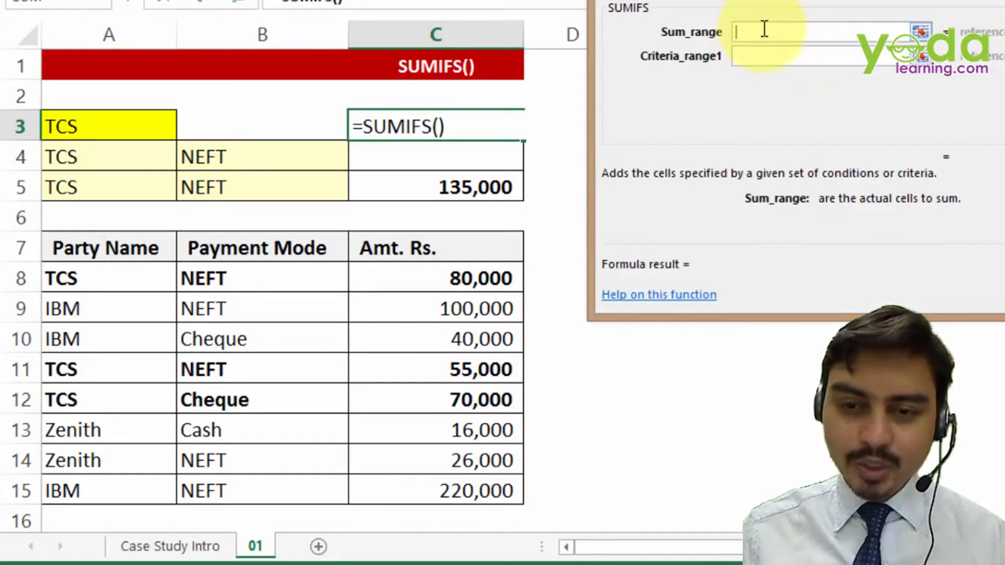
# Review the sum range, criteria range and criteria arguments of SUMIFS up to Criteria_range3, then return to Sum_range.
pyautogui.click(749, 57)
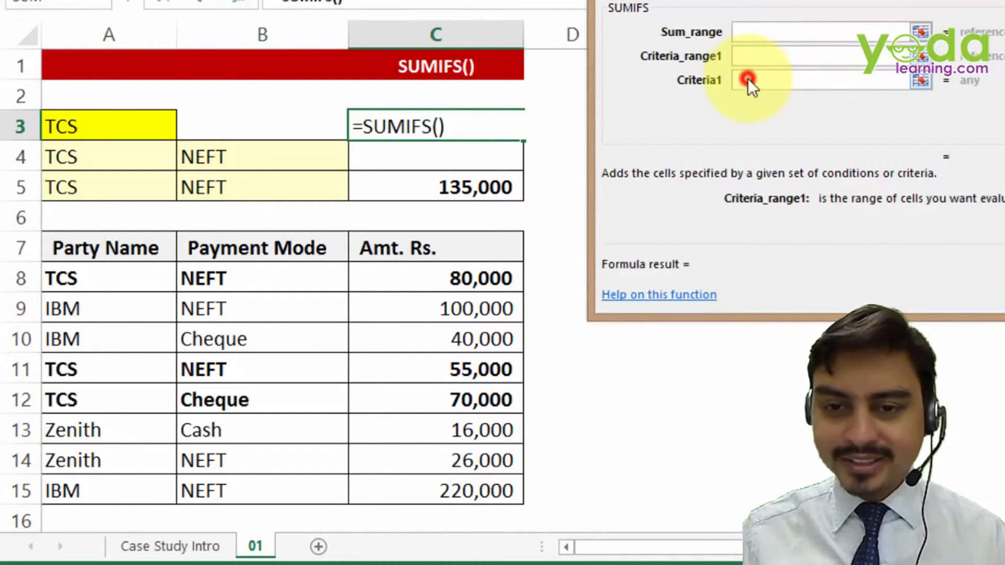
pyautogui.click(747, 78)
pyautogui.press('Tab')
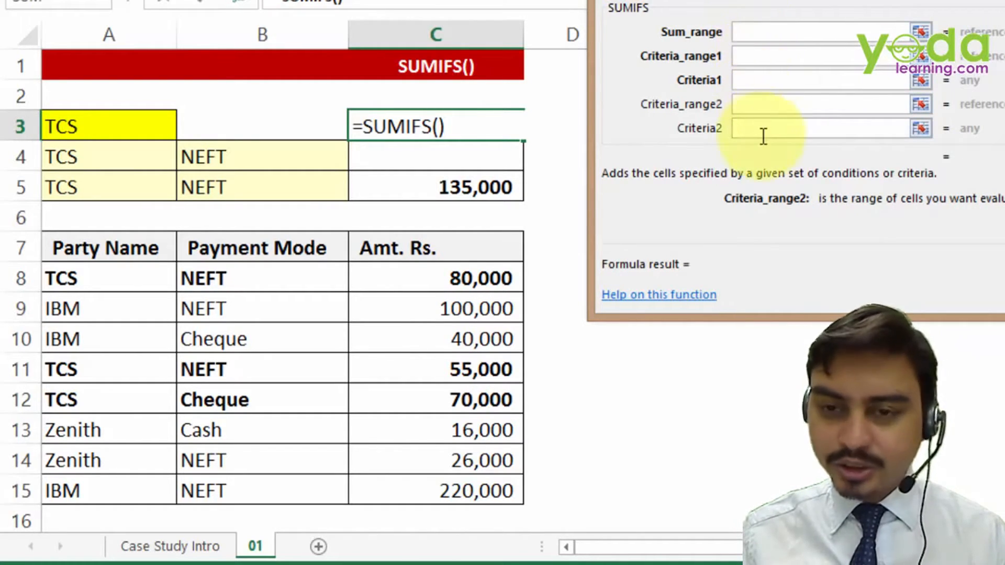
pyautogui.press('Tab')
pyautogui.press('Tab')
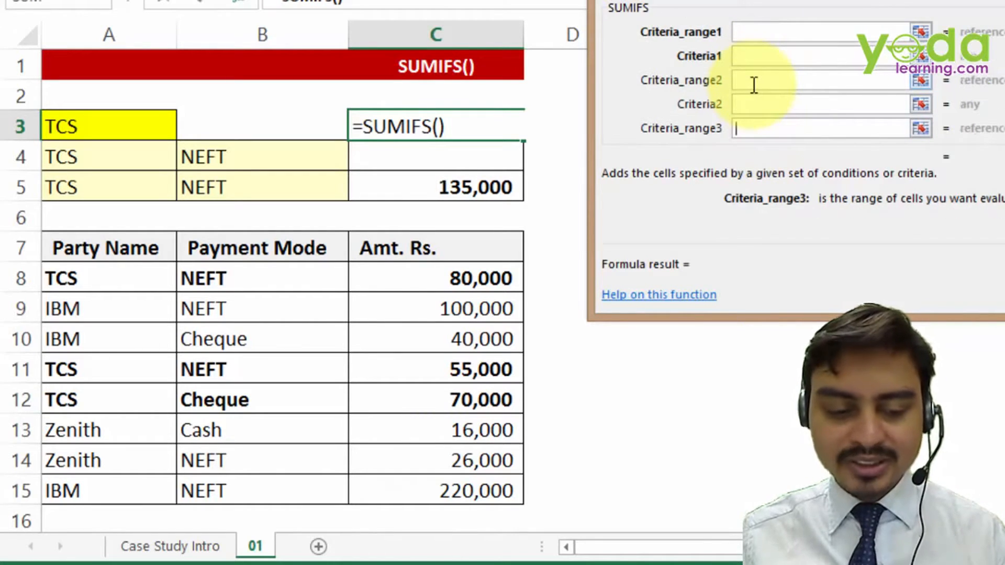
pyautogui.hotkey('shift', 'Tab')
pyautogui.hotkey('shift', 'Tab')
pyautogui.hotkey('shift', 'Tab')
pyautogui.hotkey('shift', 'Tab')
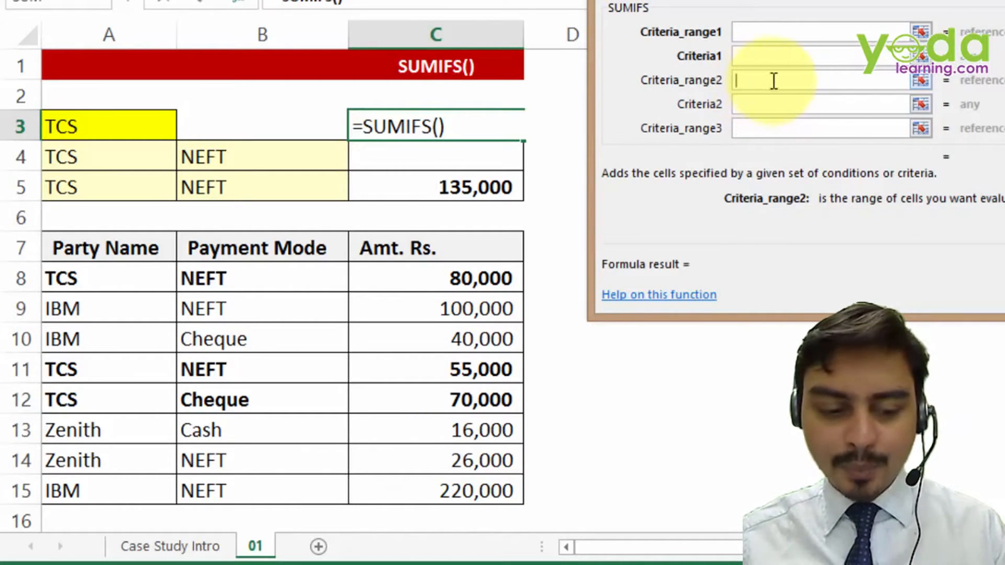
pyautogui.hotkey('shift', 'Tab')
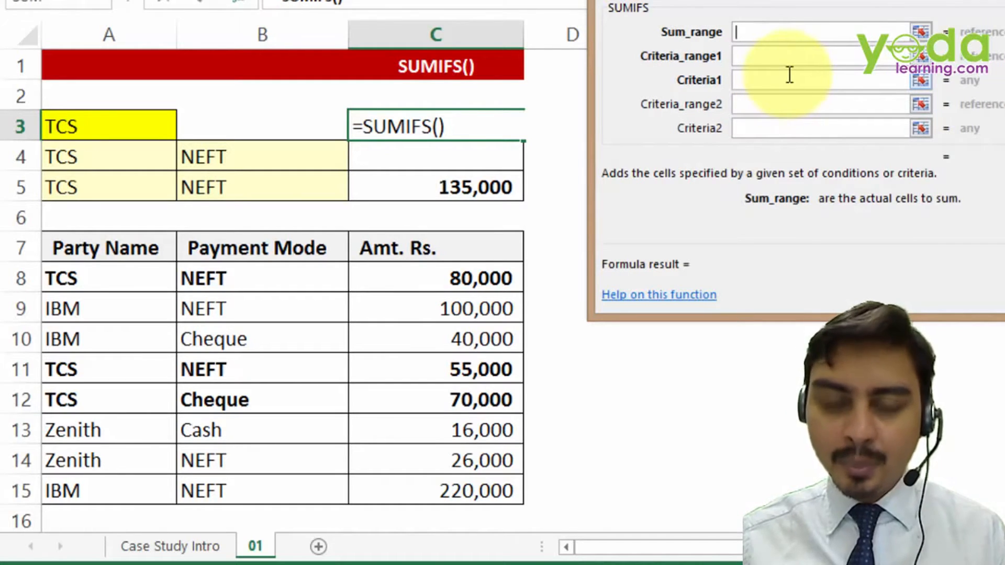
# Set Criteria1 of the SUMIFS function to the party name cell A3.
pyautogui.click(742, 81)
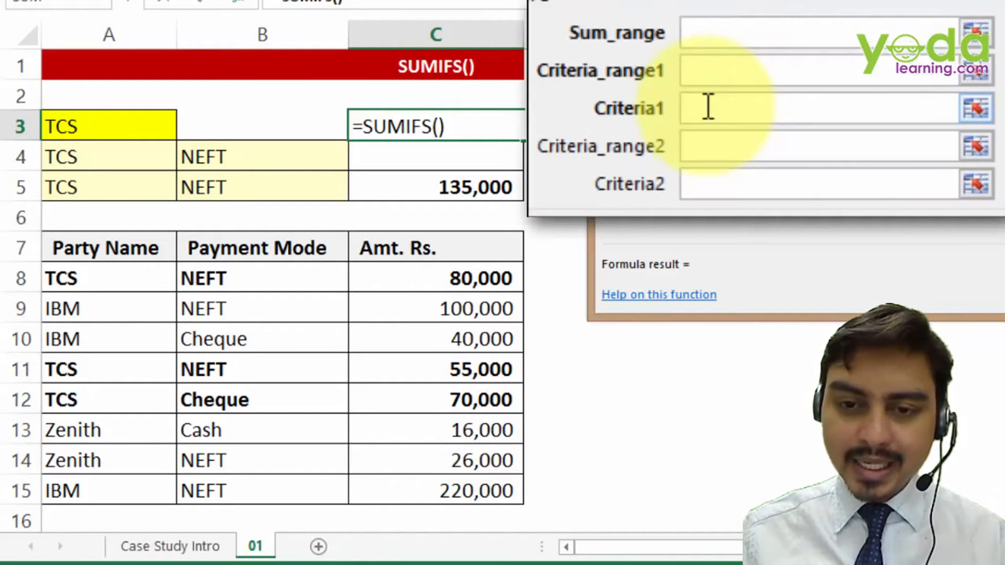
pyautogui.click(108, 130)
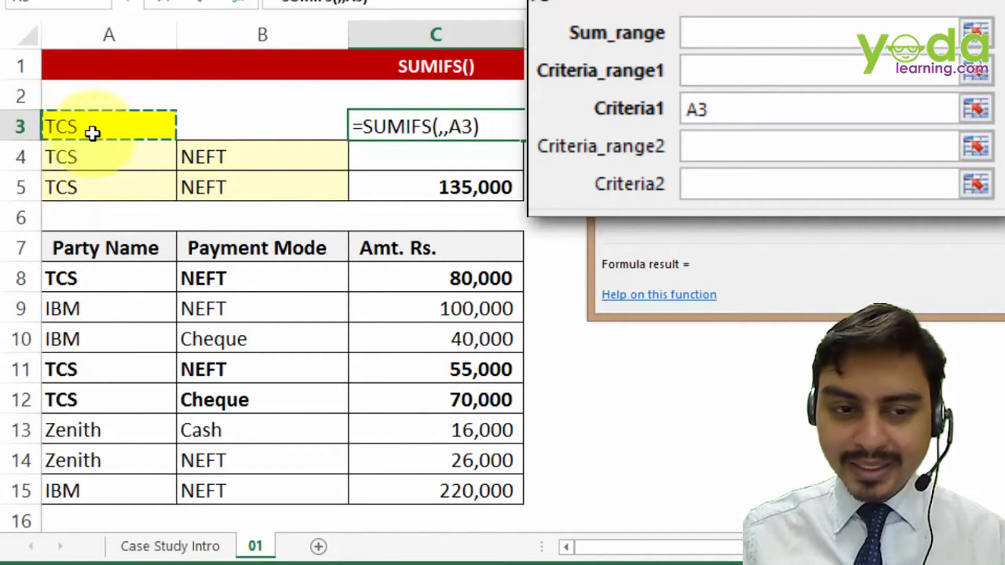
pyautogui.click(87, 282)
pyautogui.click(120, 125)
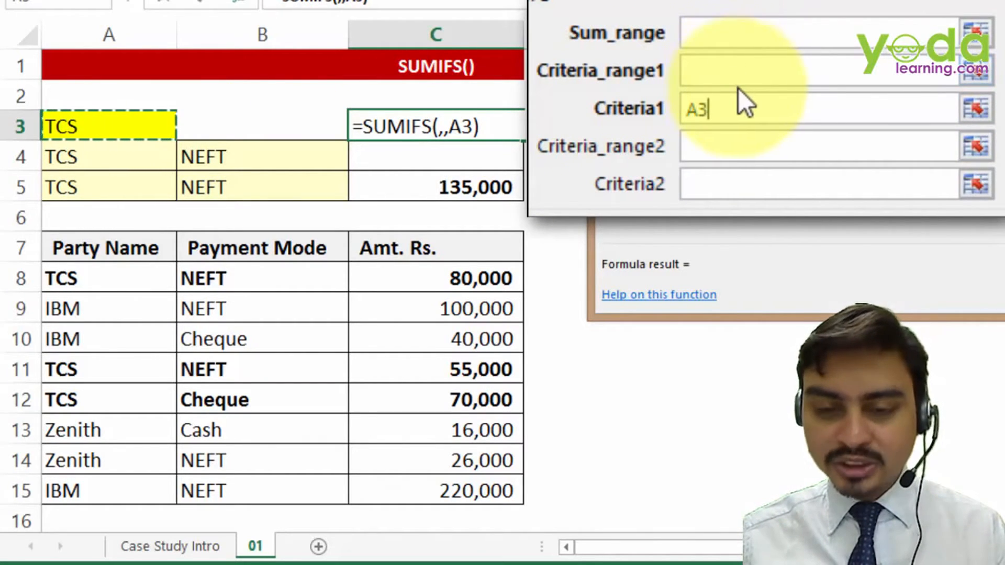
# Set Criteria_range1 to the party names in the table as the absolute range $A$8:$A$15.
pyautogui.hotkey('shift', 'Tab')
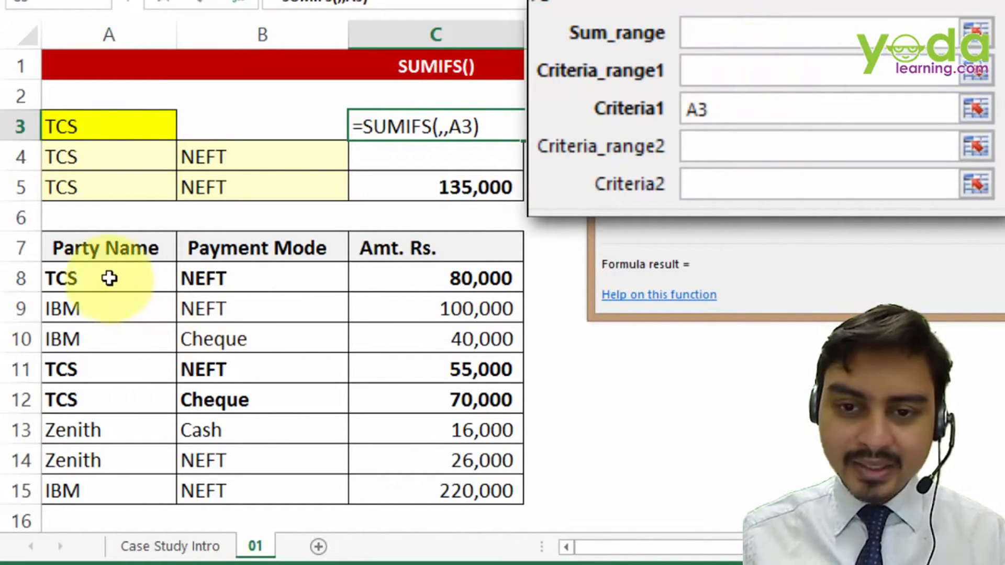
pyautogui.moveTo(107, 278); pyautogui.dragTo(83, 492)
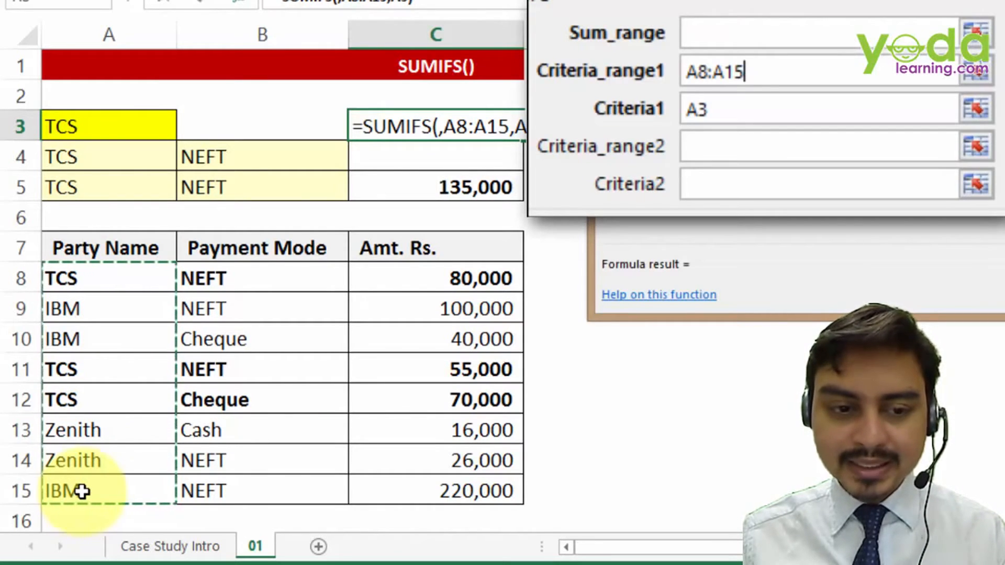
pyautogui.moveTo(104, 248); pyautogui.dragTo(88, 411)
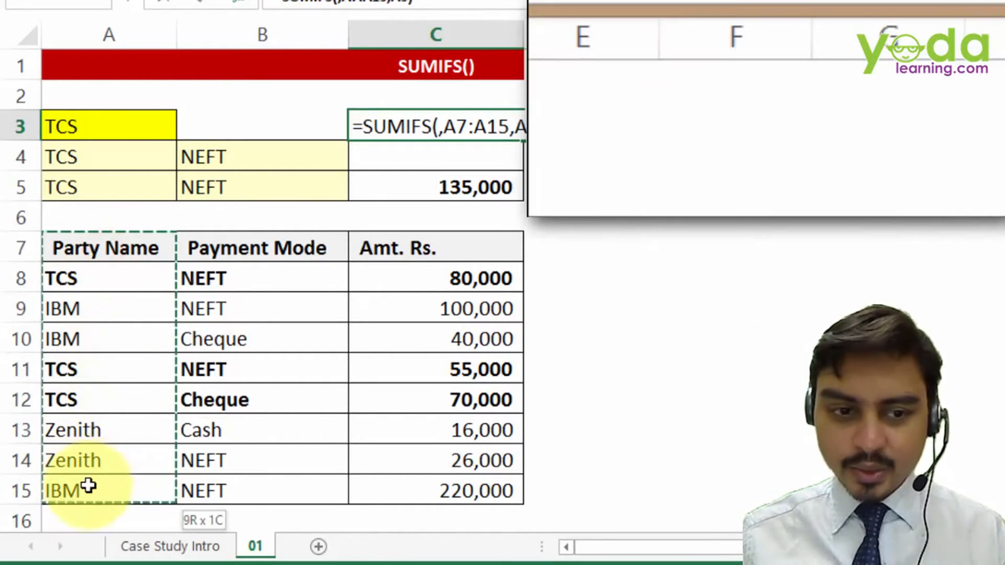
pyautogui.moveTo(88, 486); pyautogui.dragTo(88, 487)
pyautogui.moveTo(110, 280); pyautogui.dragTo(100, 433)
pyautogui.moveTo(101, 492); pyautogui.dragTo(101, 492)
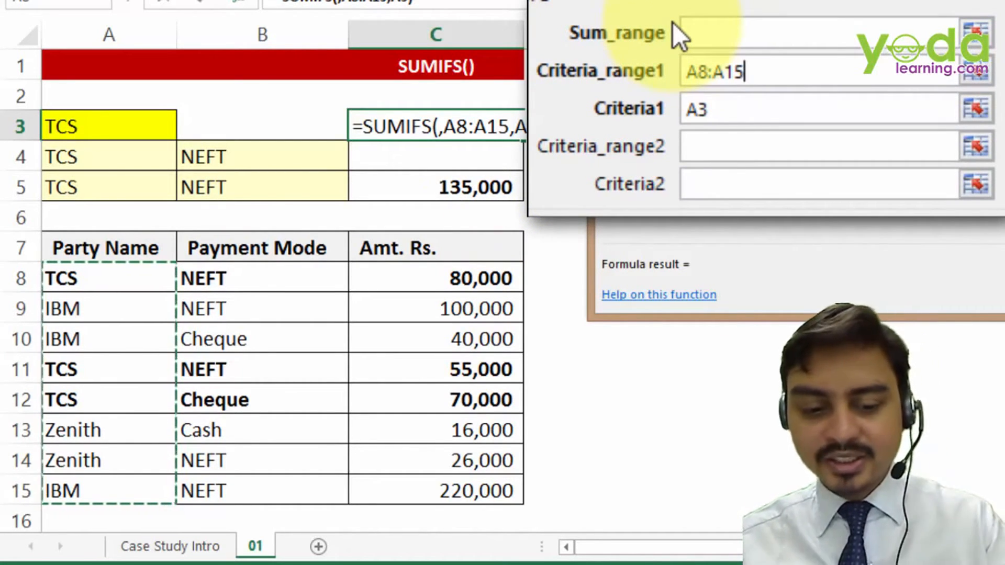
pyautogui.press('F4')
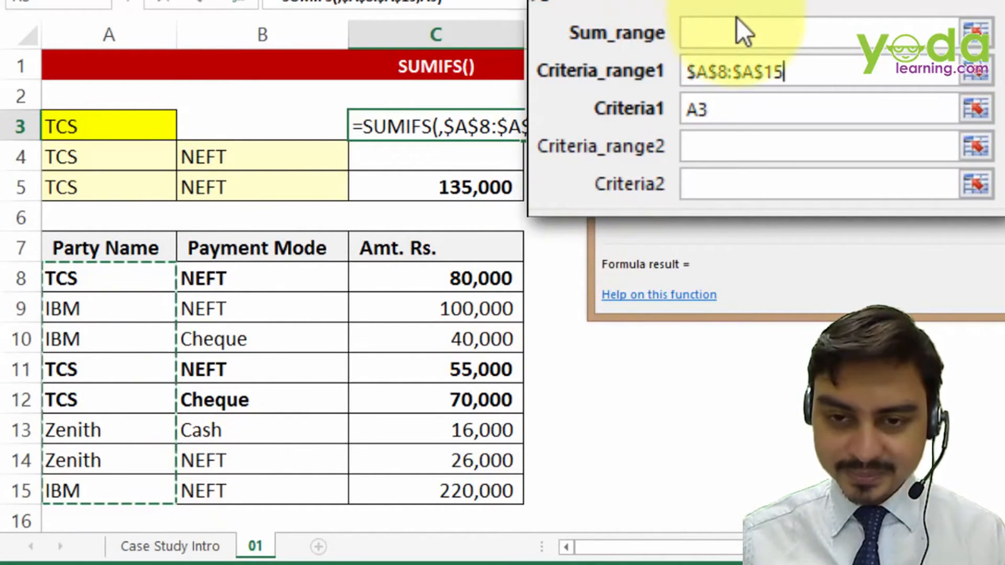
# Set Sum_range to the absolute amount range $C$8:$C$15, matching the criteria range's rows, and enter the SUMIFS formula in C3.
pyautogui.click(722, 24)
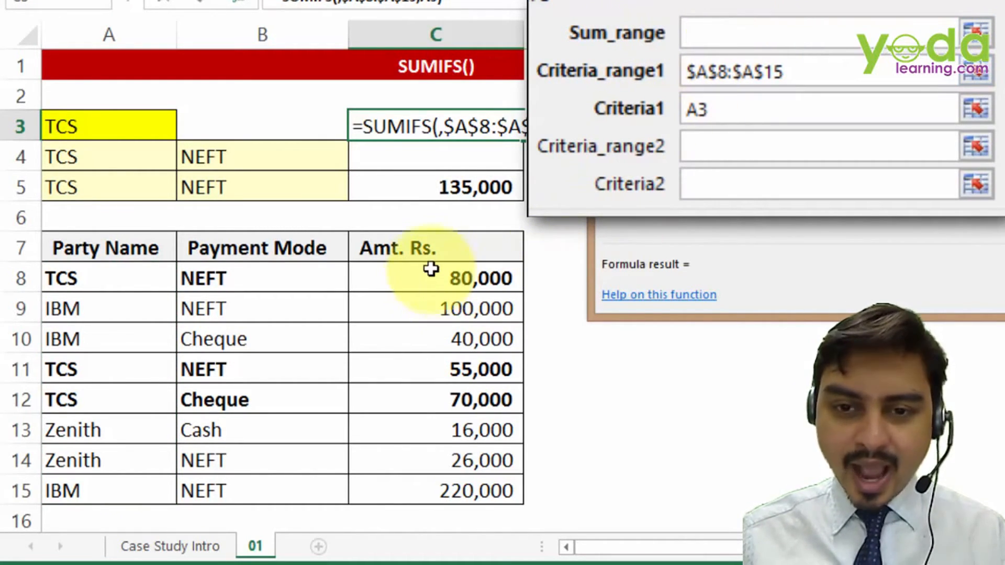
pyautogui.moveTo(432, 270); pyautogui.dragTo(435, 482)
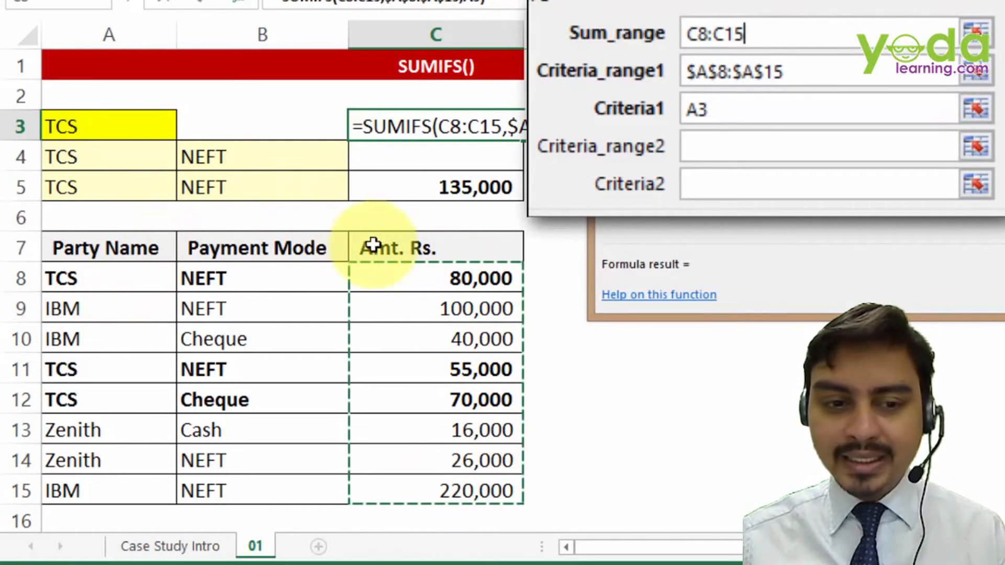
pyautogui.moveTo(466, 243); pyautogui.dragTo(455, 490)
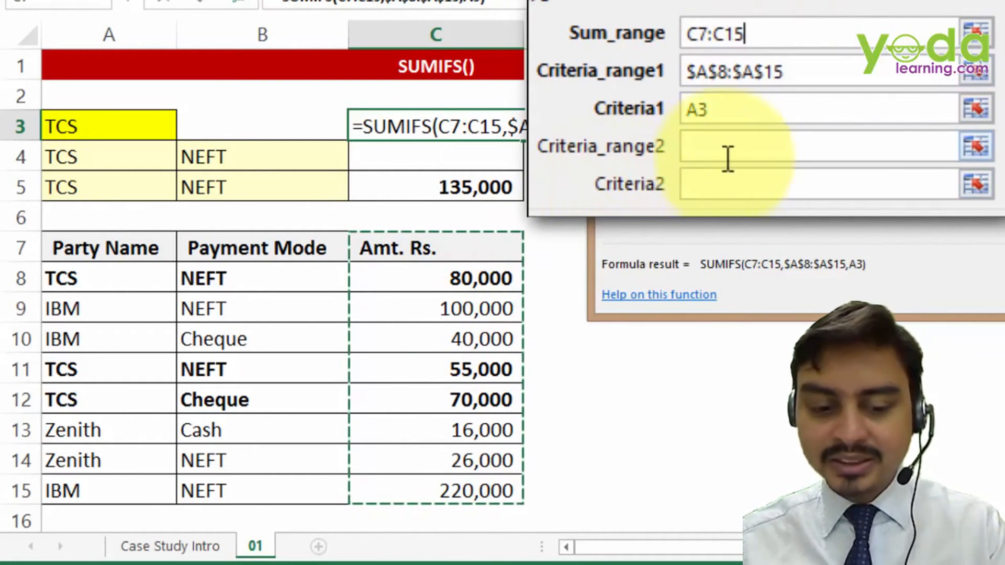
pyautogui.press('F4')
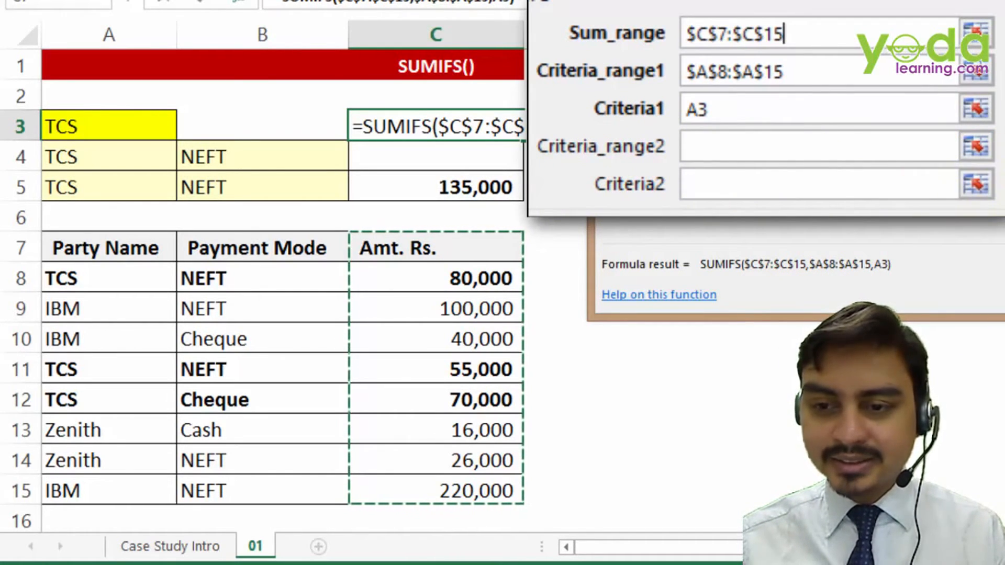
pyautogui.click(727, 34)
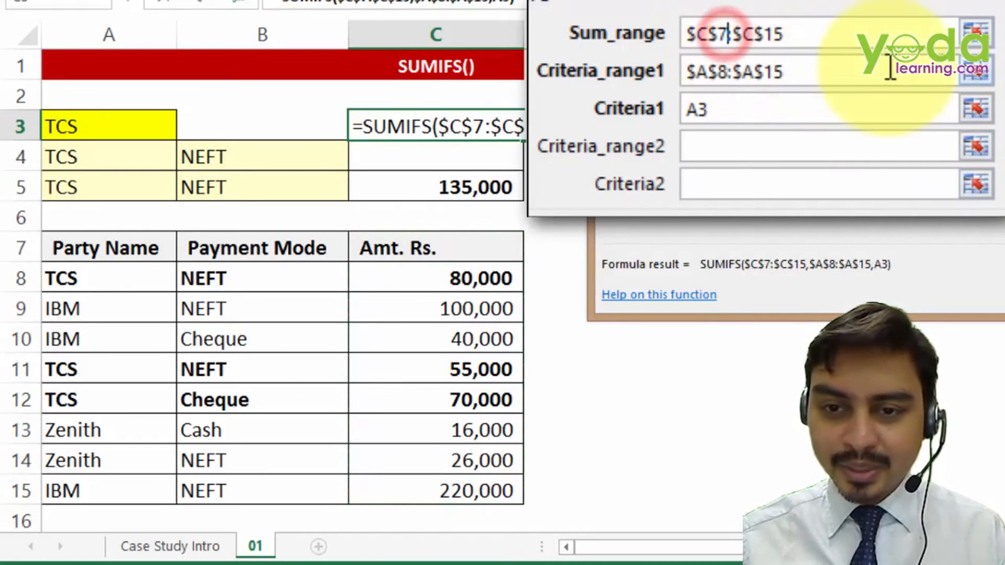
pyautogui.press('BackSpace')
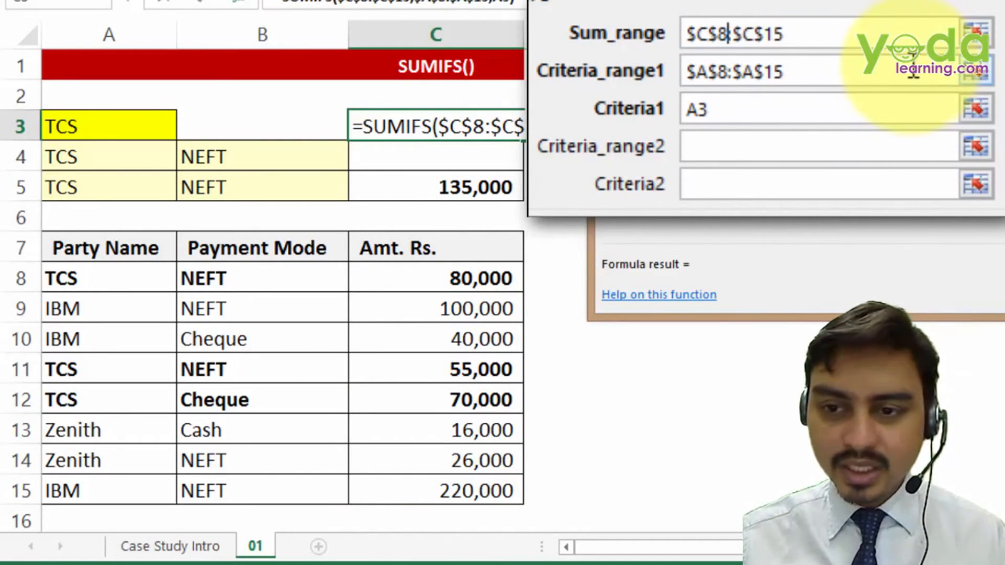
pyautogui.write('8')
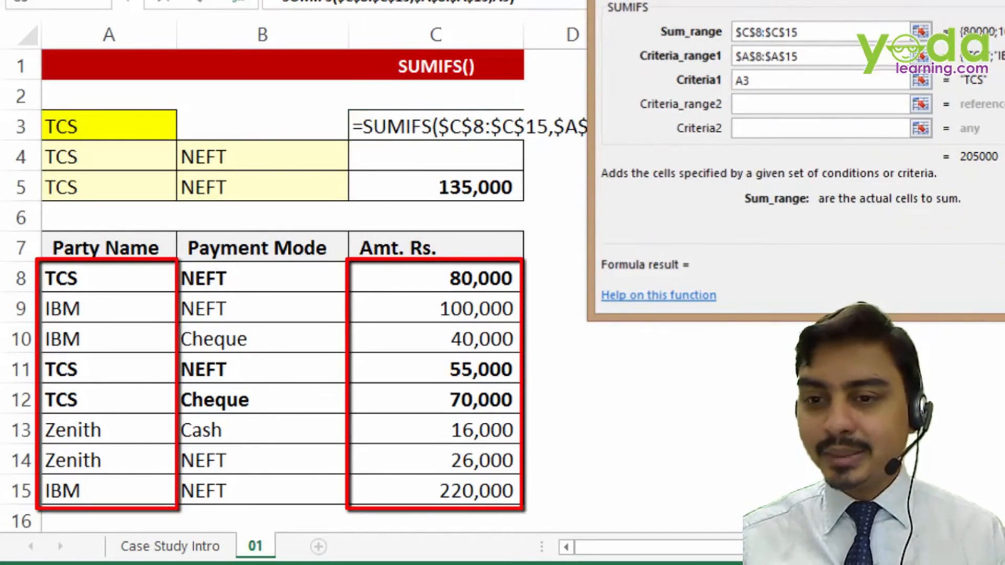
pyautogui.press('Return')
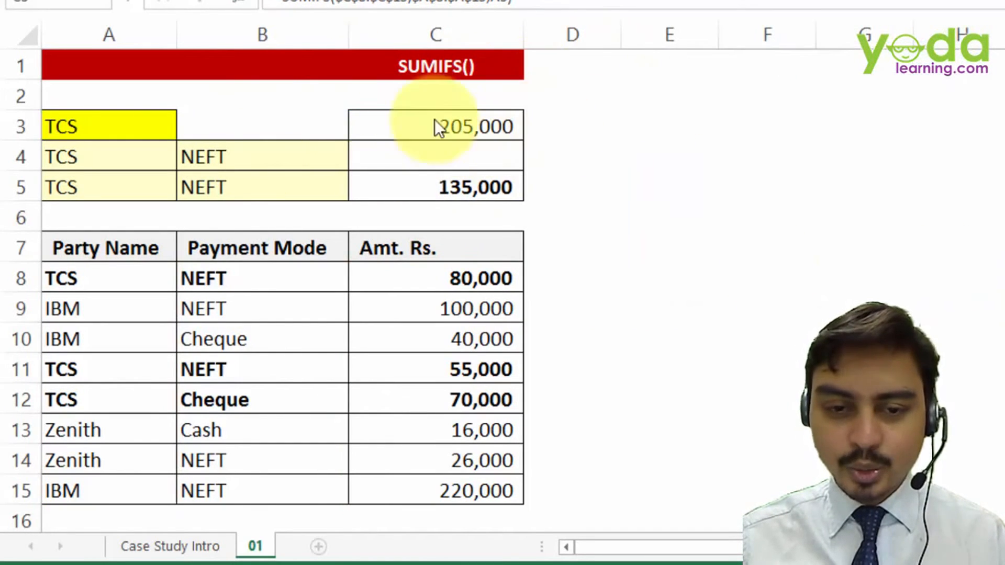
# Test the SUMIFS formula by changing the party name in A3 to IBM, and restore it to TCS.
pyautogui.click(123, 124)
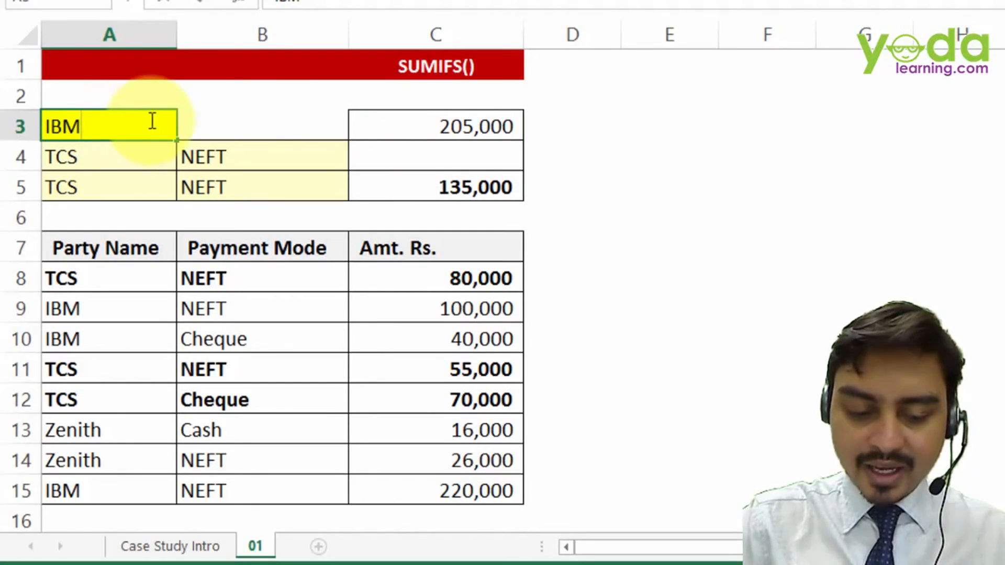
pyautogui.write('IBM')
pyautogui.click(253, 102)
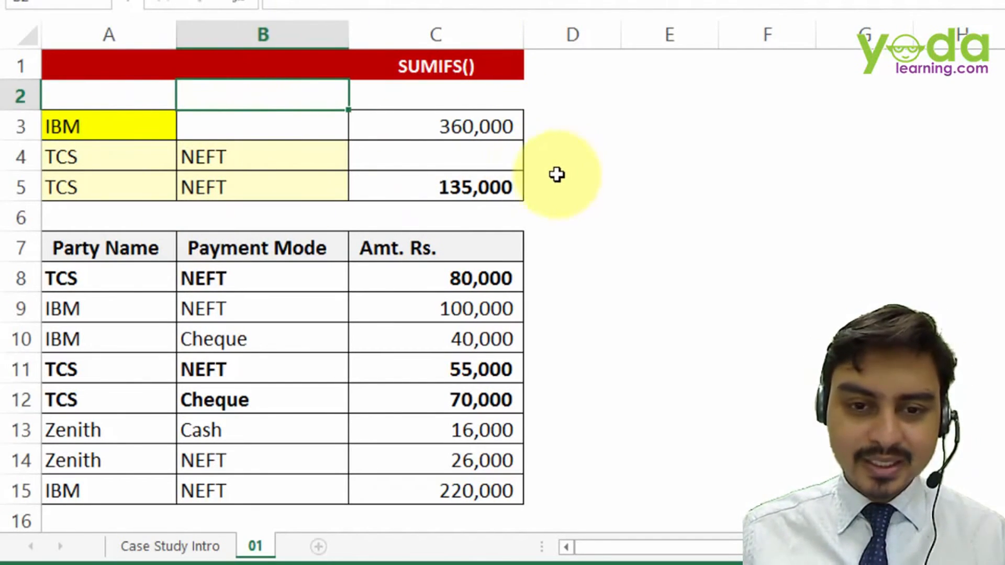
pyautogui.click(100, 183)
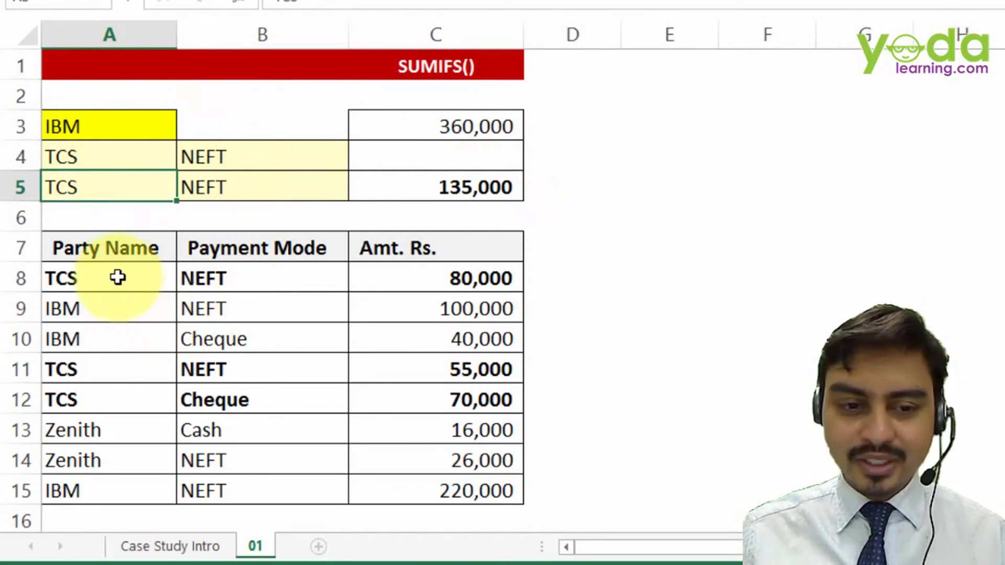
pyautogui.click(126, 125)
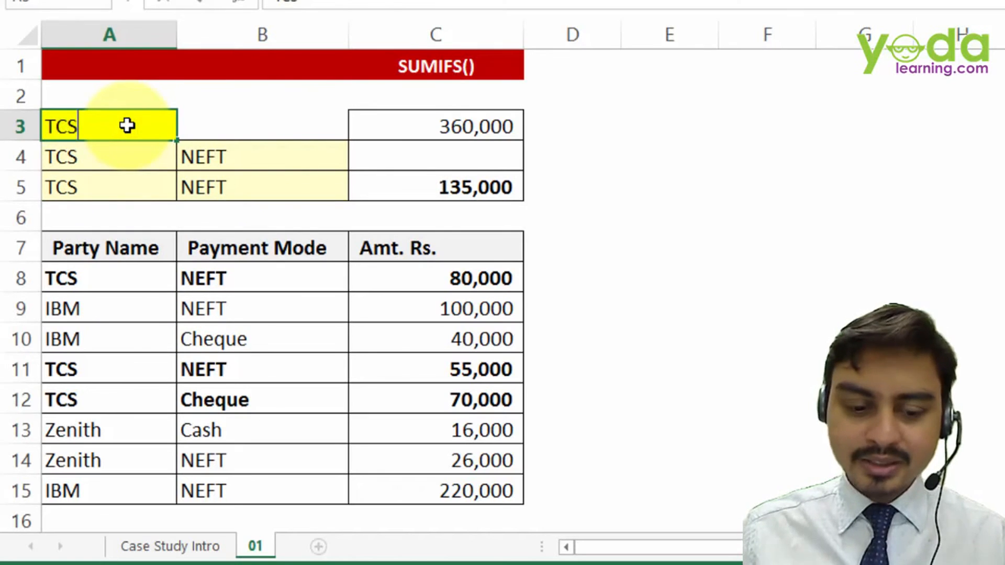
pyautogui.press('Return')
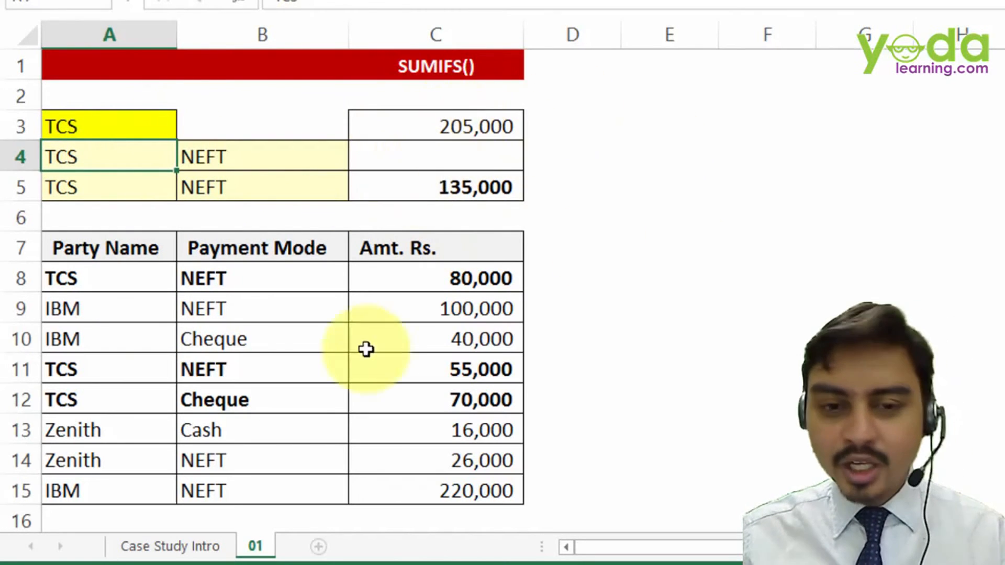
# Examine the TCS records paid by NEFT in rows 8 and 11 and compare them with the two-criteria total in C5.
pyautogui.moveTo(108, 274); pyautogui.dragTo(314, 276)
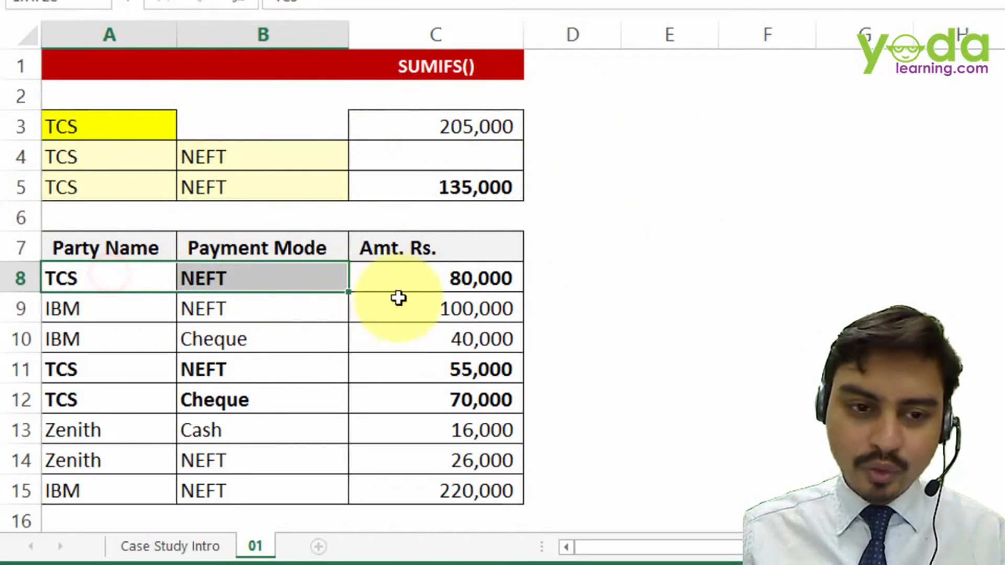
pyautogui.moveTo(131, 373); pyautogui.dragTo(254, 368)
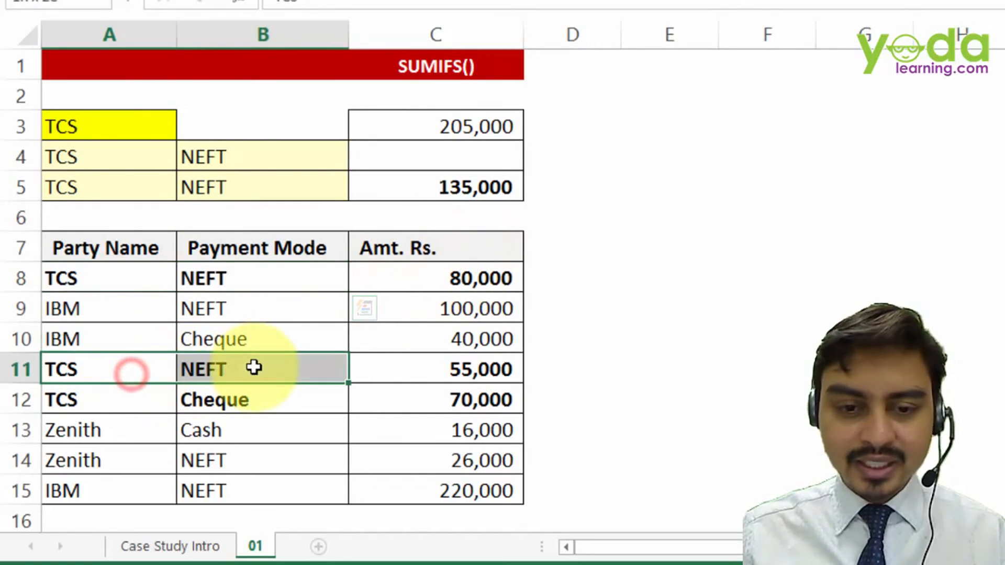
pyautogui.click(460, 368)
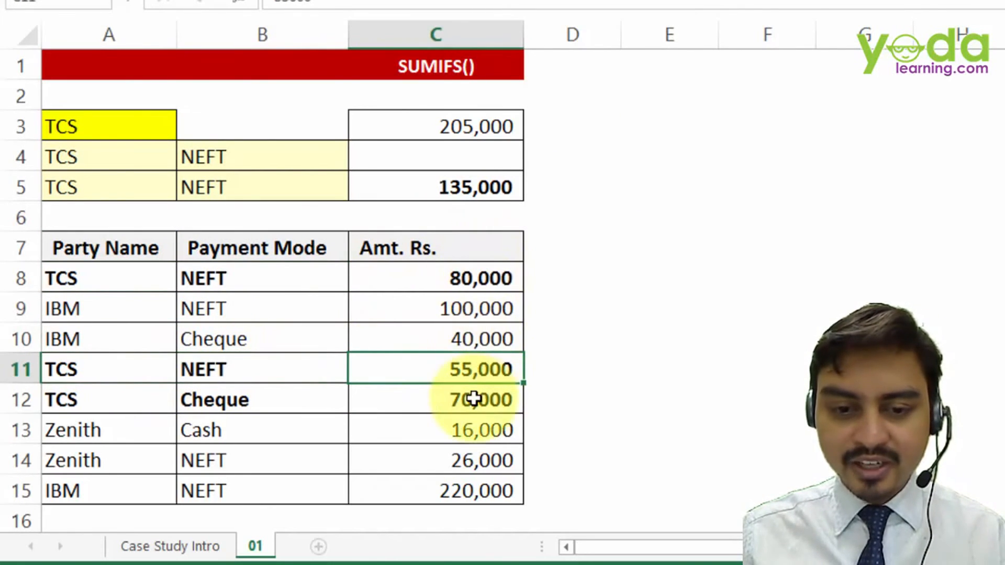
pyautogui.click(473, 187)
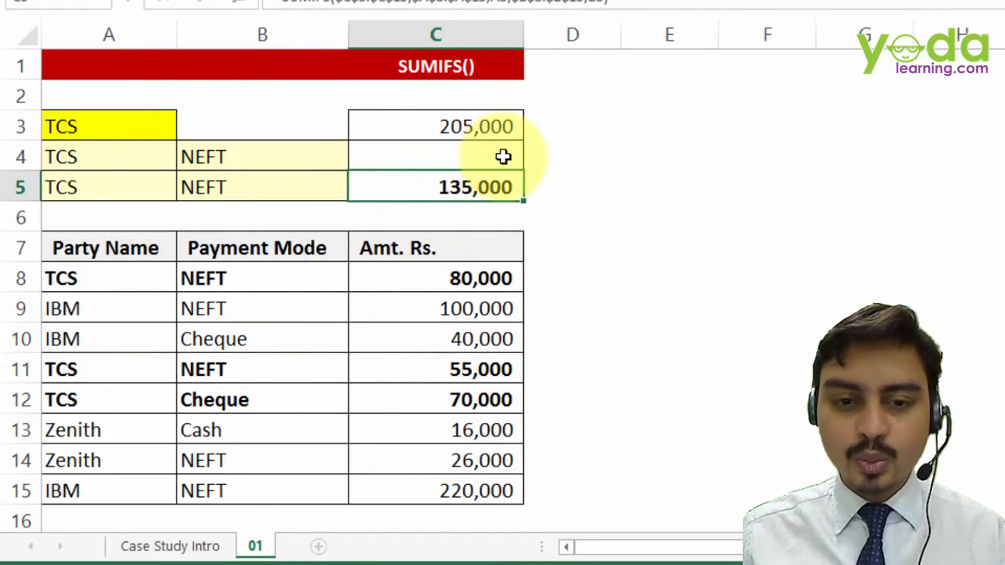